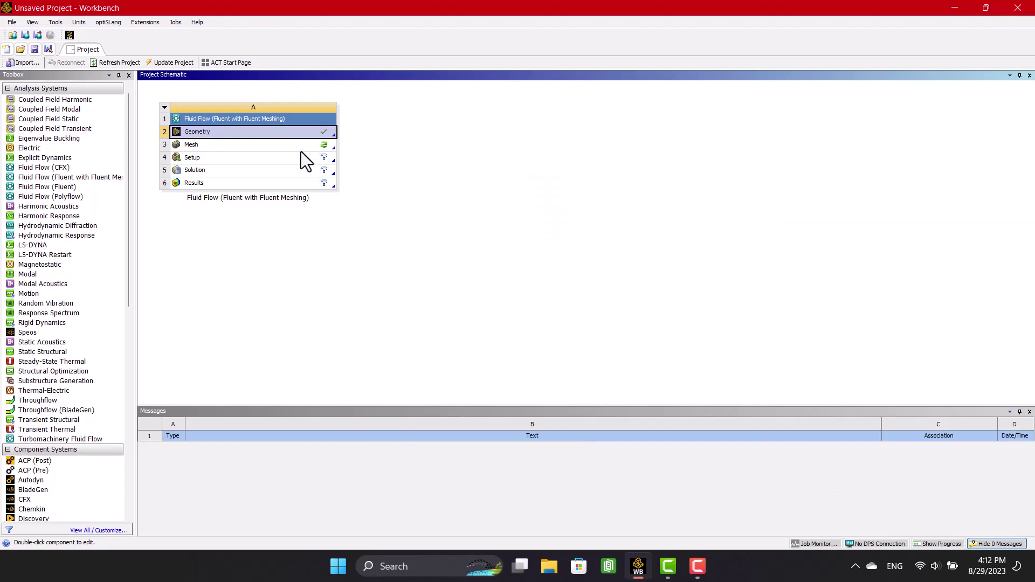
# Launch Fluent Meshing from the Fluid Flow system's Mesh cell (A3).
pyautogui.doubleClick(296, 149)
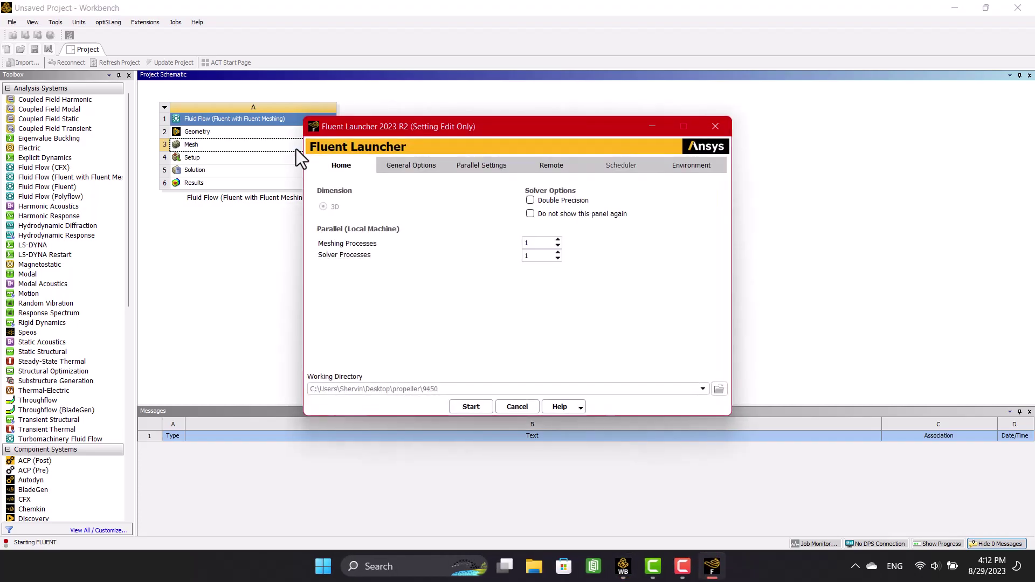
# Start Fluent Meshing in double precision with 8 meshing processes.
pyautogui.click(557, 240)
pyautogui.click(529, 200)
pyautogui.click(461, 409)
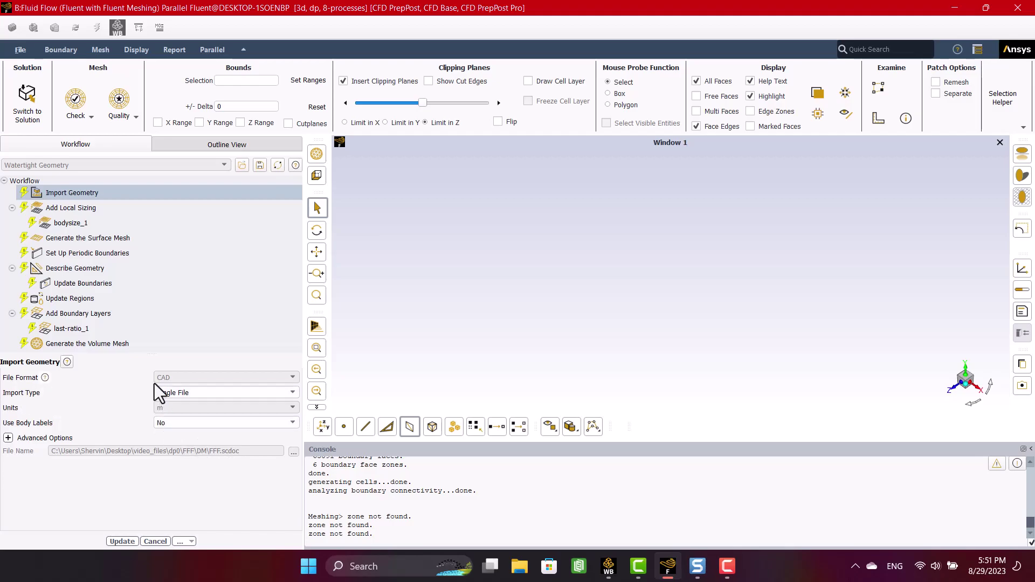
# Import the propeller domain geometry and rotate the cylindrical sector to inspect it.
pyautogui.click(122, 541)
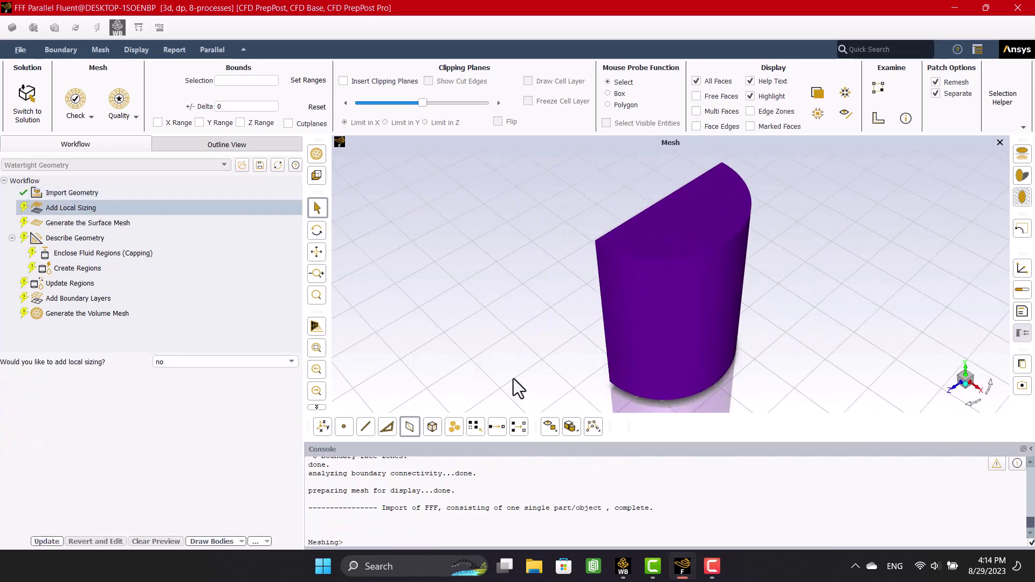
pyautogui.moveTo(513, 379); pyautogui.dragTo(646, 280)
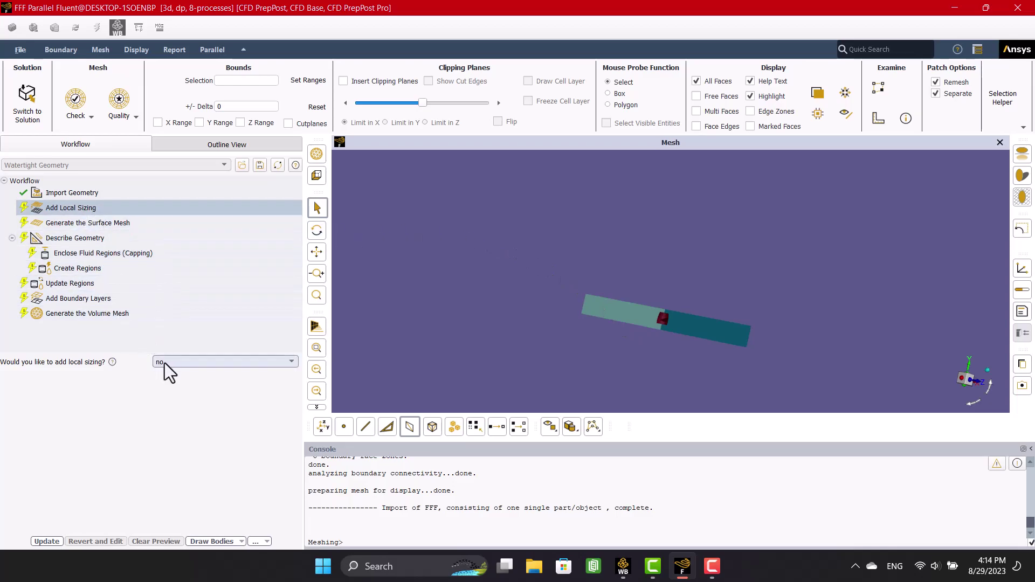
# Skip local sizing and generate the default surface mesh, then reselect its task.
pyautogui.click(50, 539)
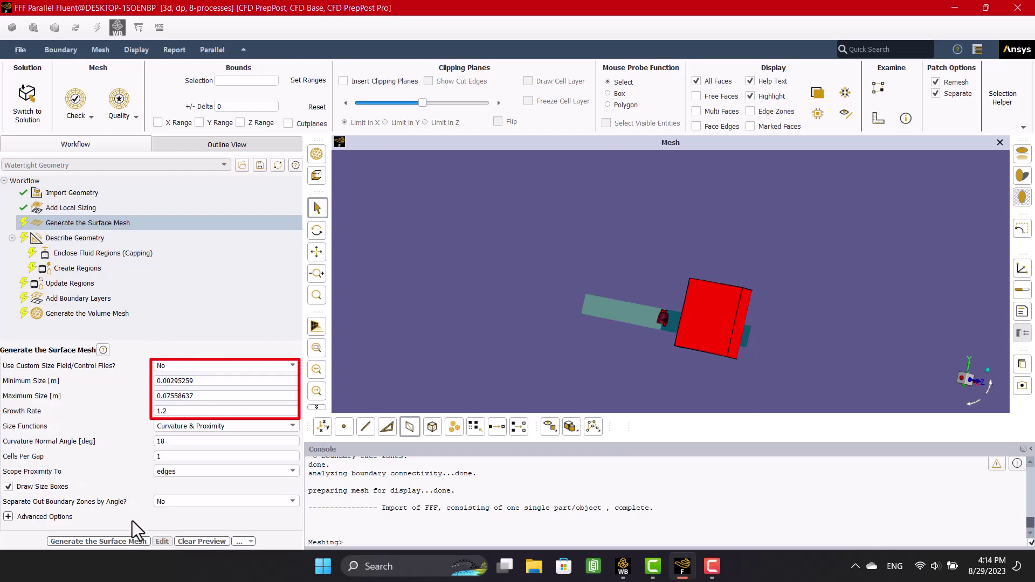
pyautogui.click(123, 539)
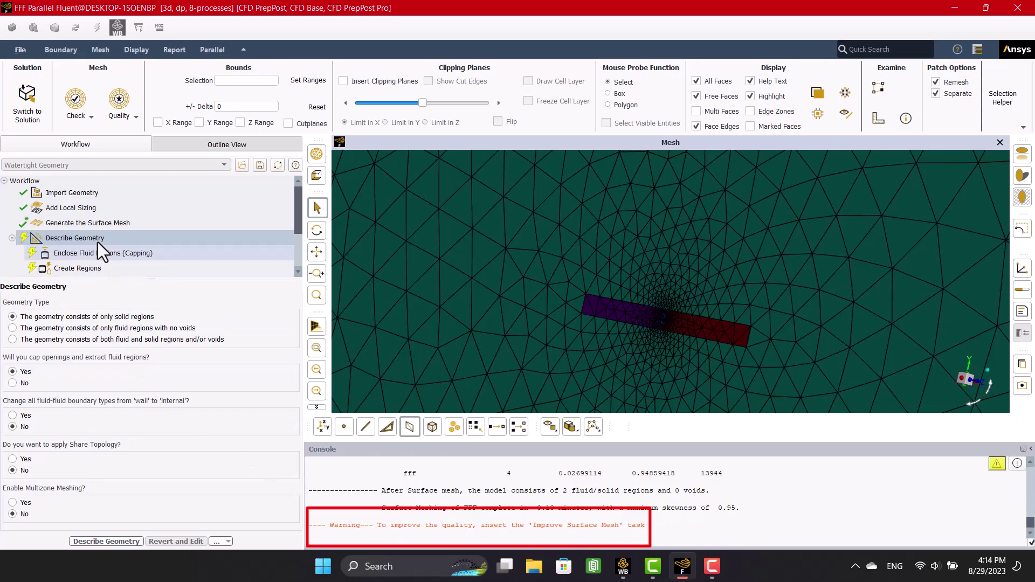
pyautogui.click(89, 221)
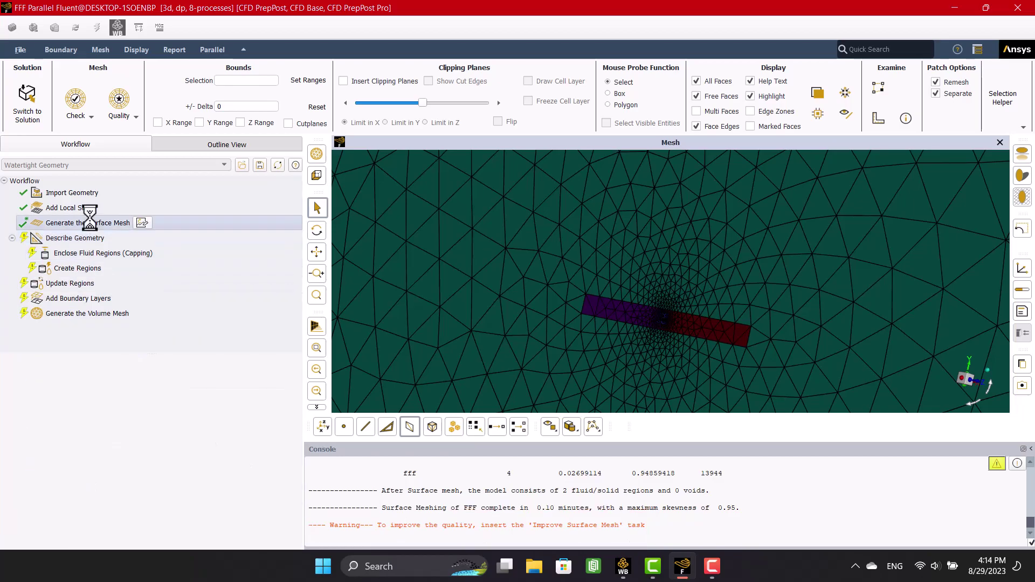
# Regenerate the surface mesh with a 0.0005 m minimum size.
pyautogui.rightClick(90, 219)
pyautogui.moveTo(102, 224)
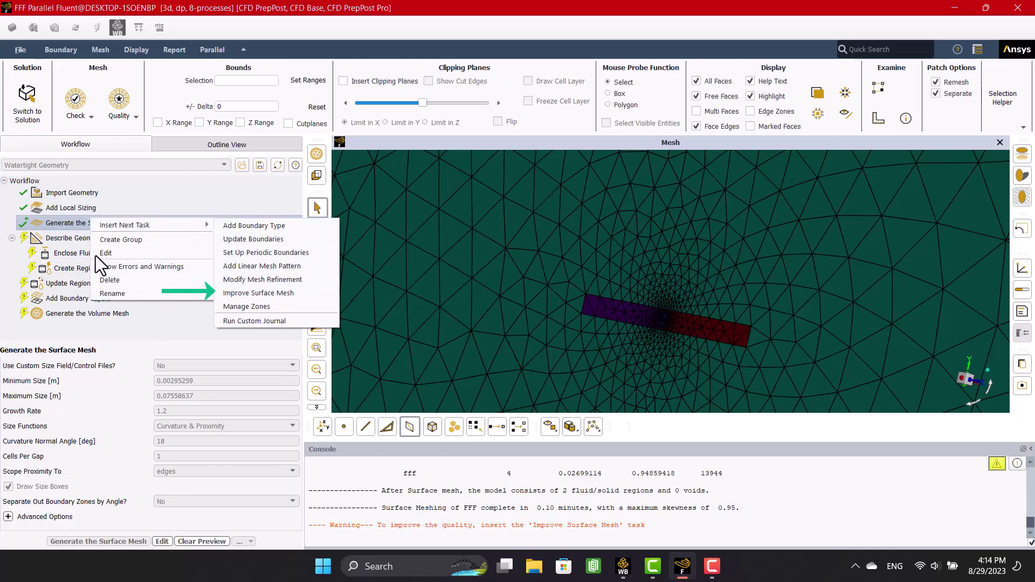
pyautogui.click(68, 228)
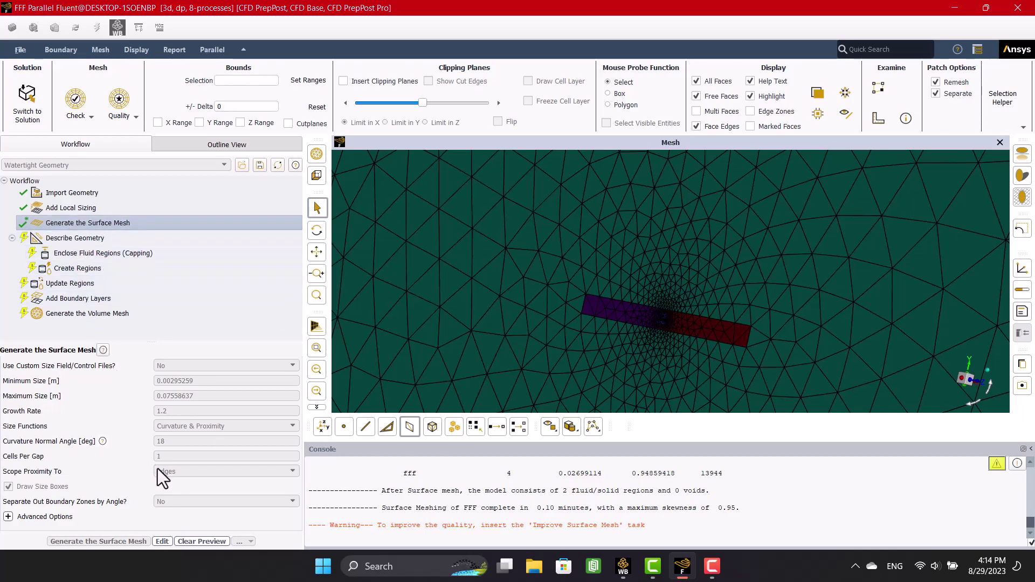
pyautogui.click(162, 541)
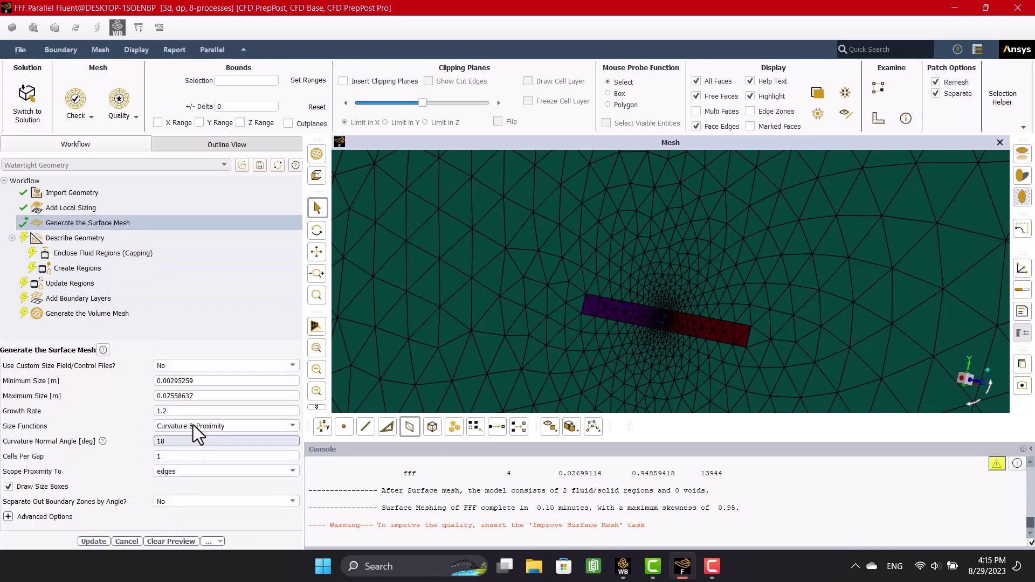
pyautogui.moveTo(199, 386); pyautogui.dragTo(171, 381)
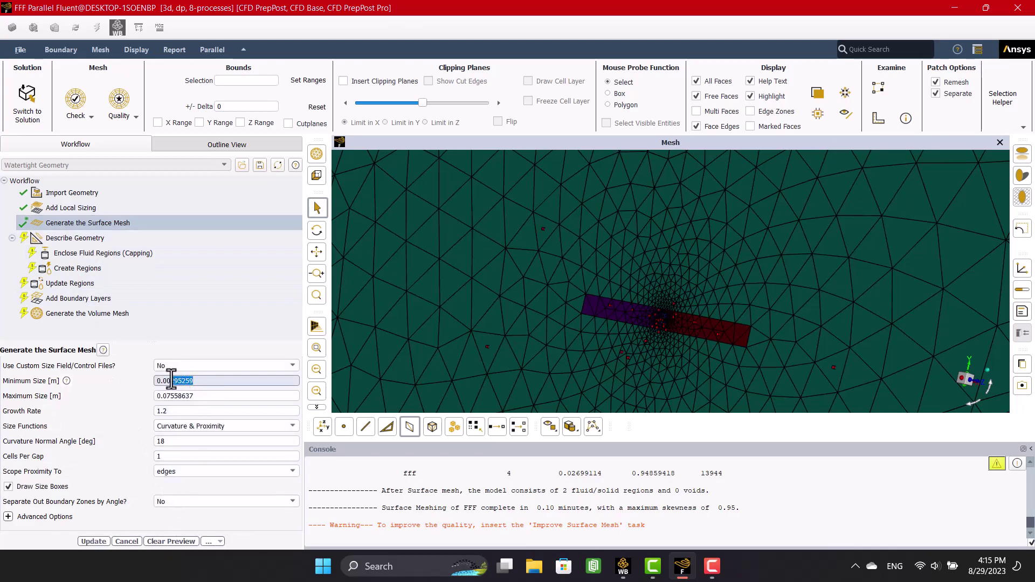
pyautogui.write('05')
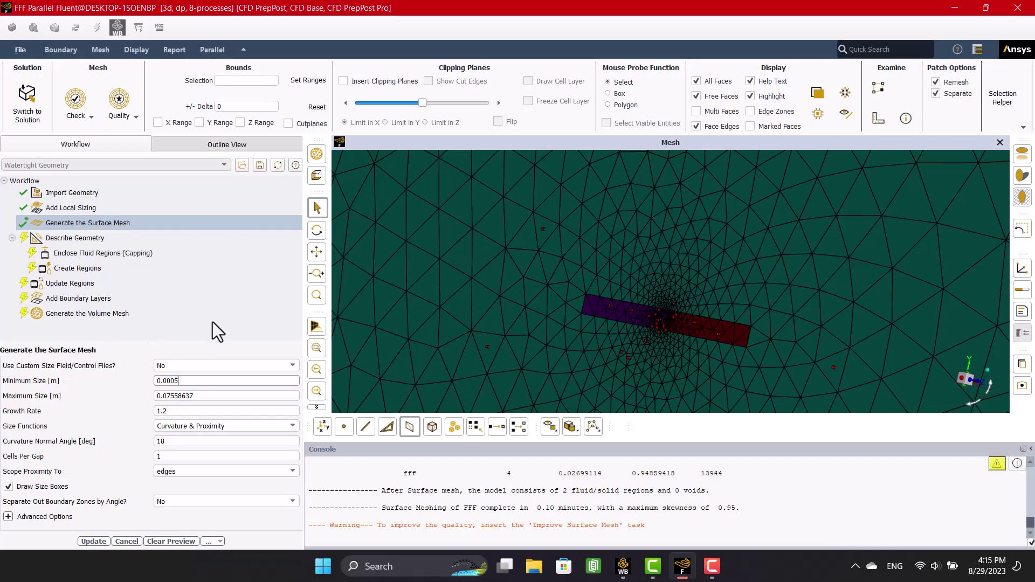
pyautogui.click(135, 389)
pyautogui.click(94, 541)
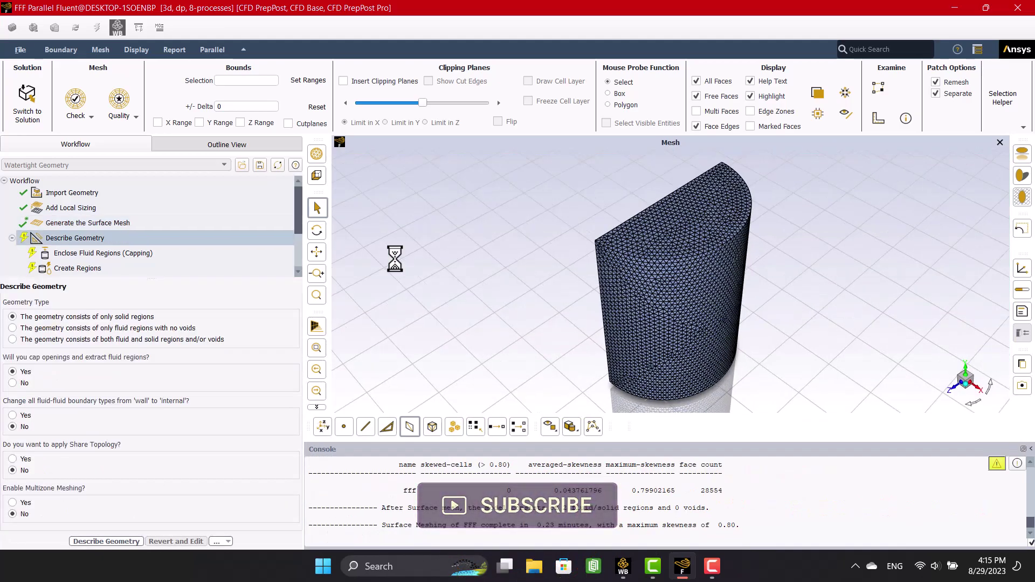
# Inspect the propeller mesh, then regenerate it with a 0.0001 m minimum size.
pyautogui.moveTo(490, 344); pyautogui.dragTo(894, 307)
pyautogui.scroll(10, 614, 243)
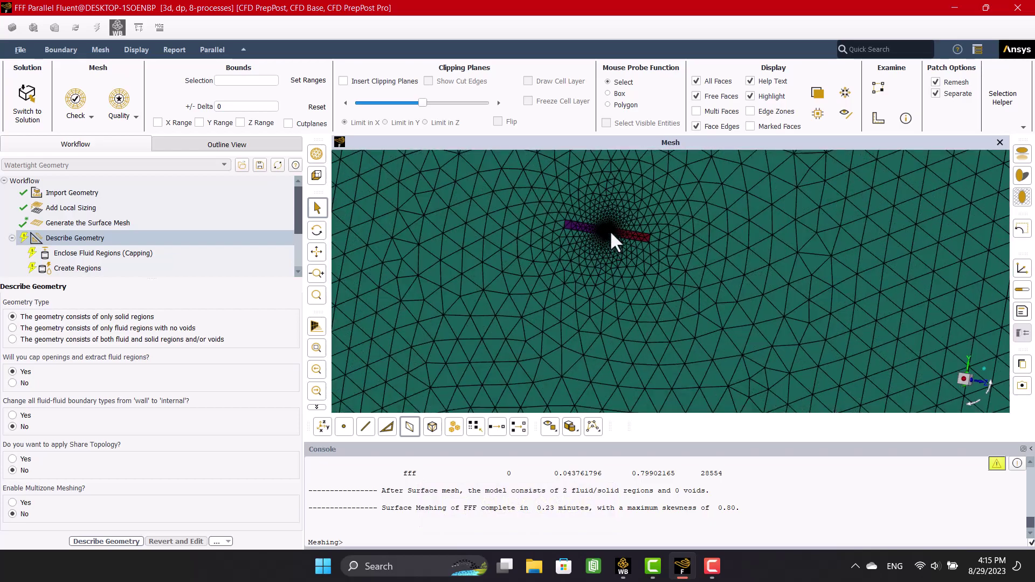
pyautogui.scroll(-5, 610, 230)
pyautogui.moveTo(633, 291); pyautogui.dragTo(668, 323)
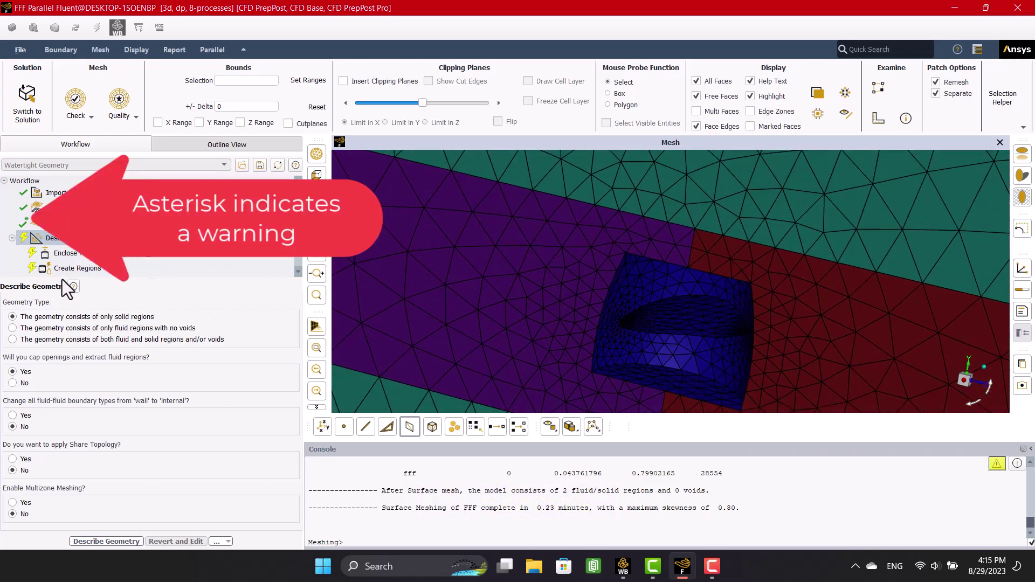
pyautogui.click(70, 222)
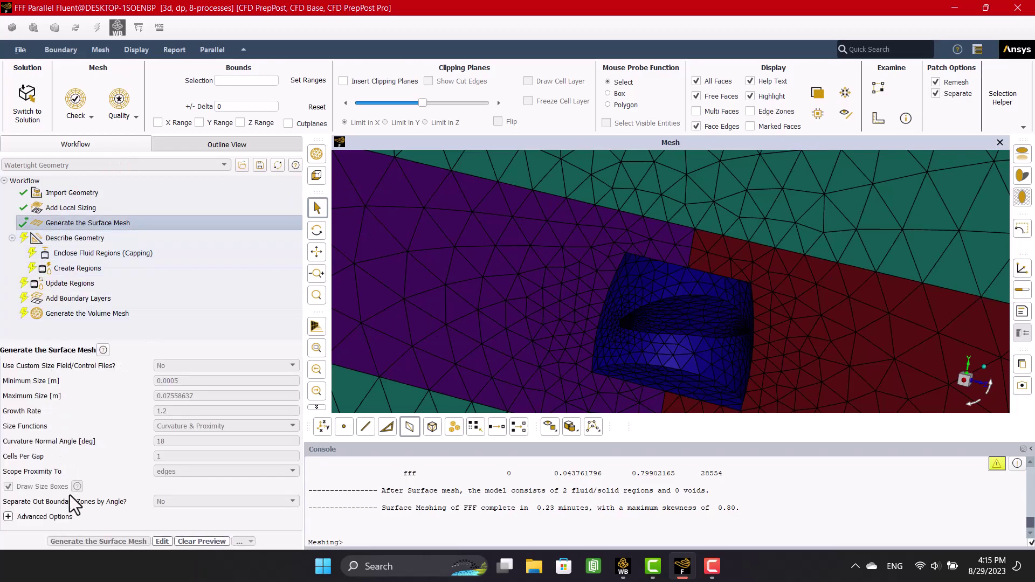
pyautogui.click(156, 541)
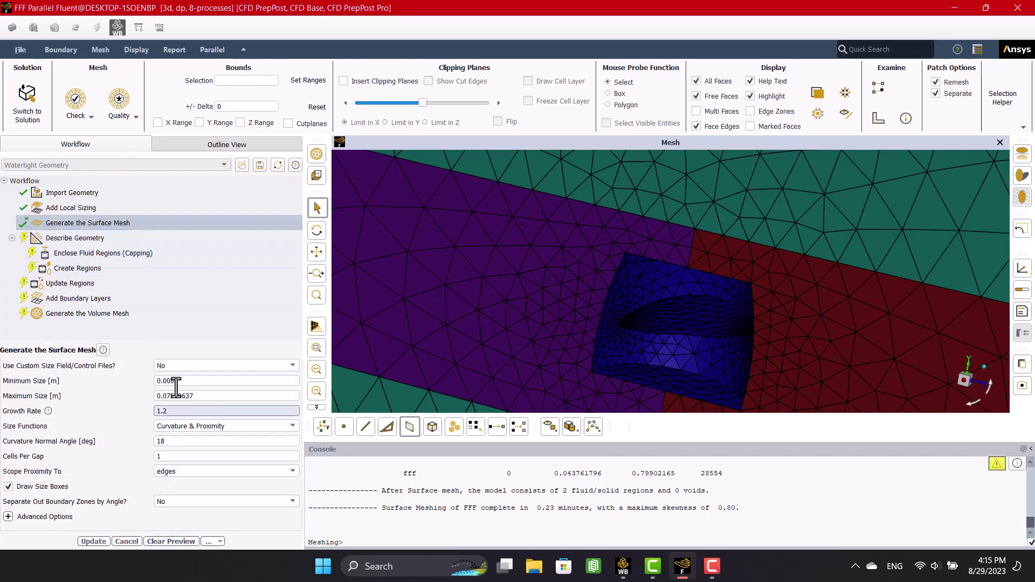
pyautogui.press('BackSpace')
pyautogui.write('1')
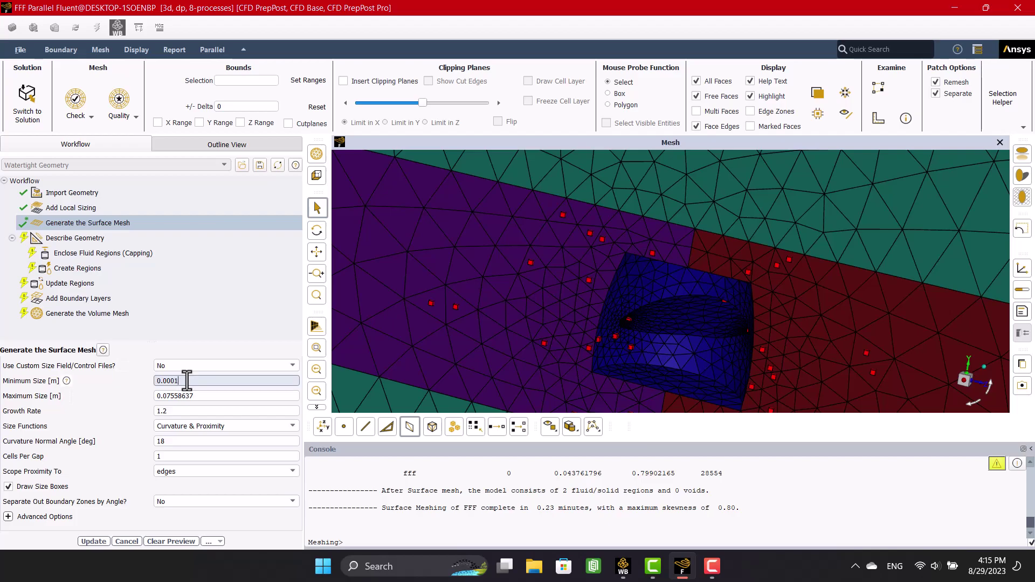
pyautogui.press('Return')
pyautogui.scroll(3, 593, 376)
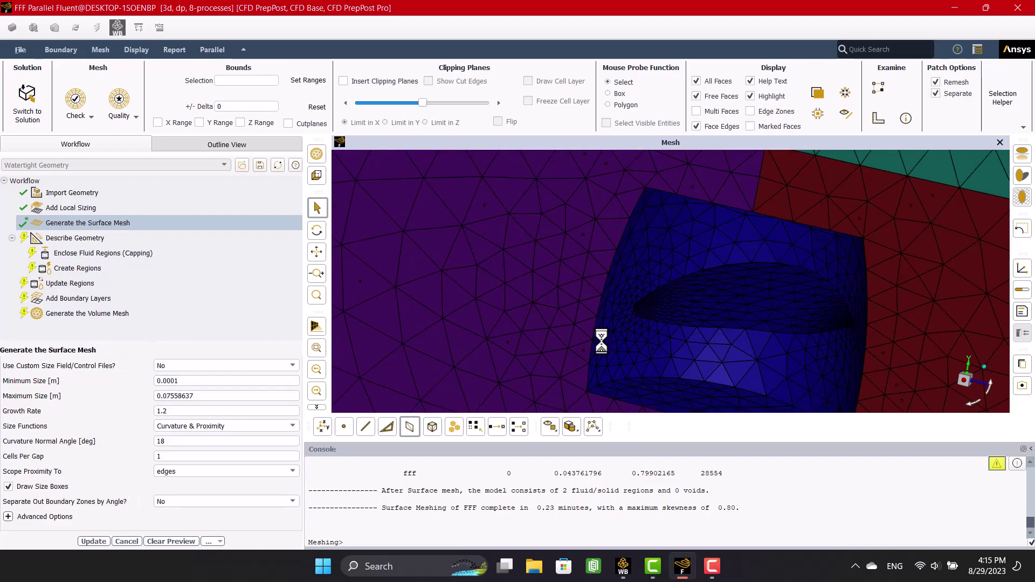
pyautogui.click(86, 544)
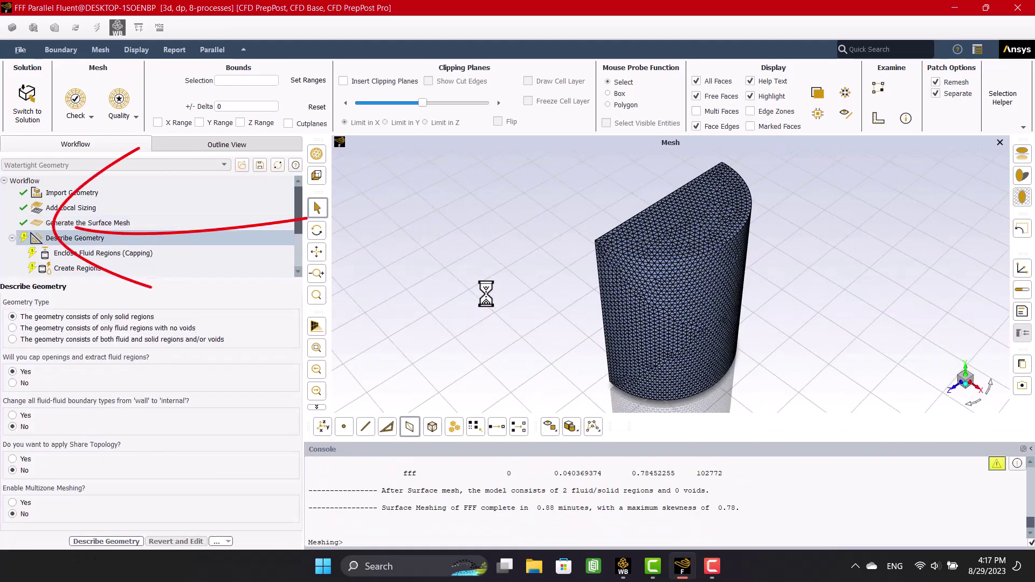
pyautogui.moveTo(501, 302); pyautogui.dragTo(960, 224)
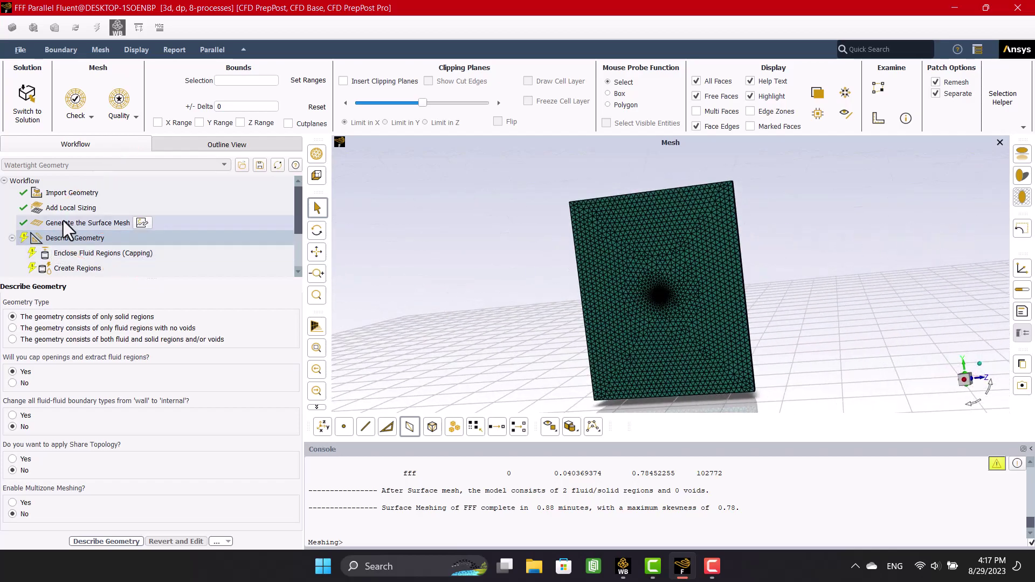
pyautogui.scroll(1, 708, 313)
pyautogui.scroll(8, 619, 273)
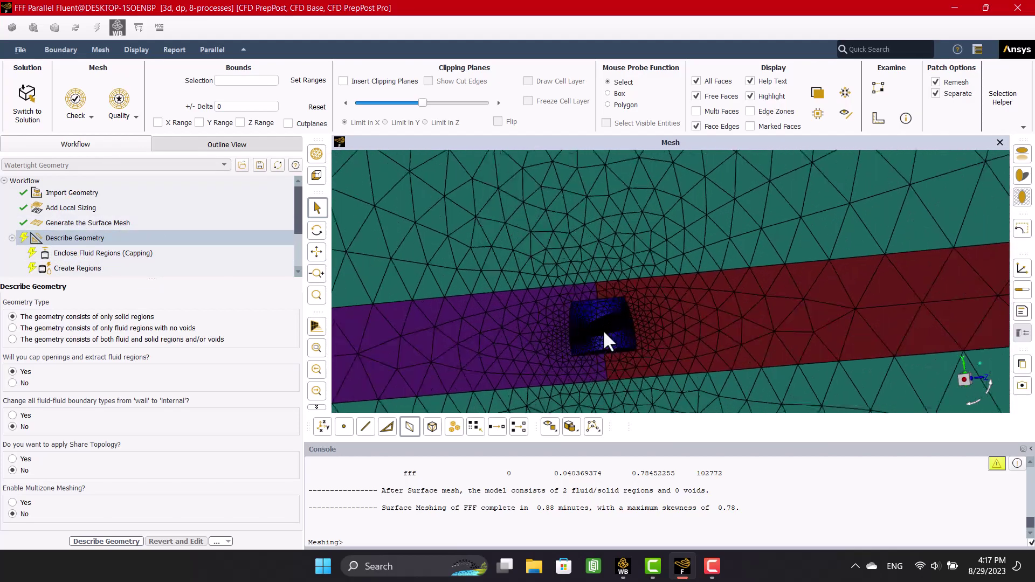
pyautogui.moveTo(604, 332)
pyautogui.mouseDown()
pyautogui.moveTo(641, 326)
pyautogui.moveTo(611, 332)
pyautogui.mouseUp()
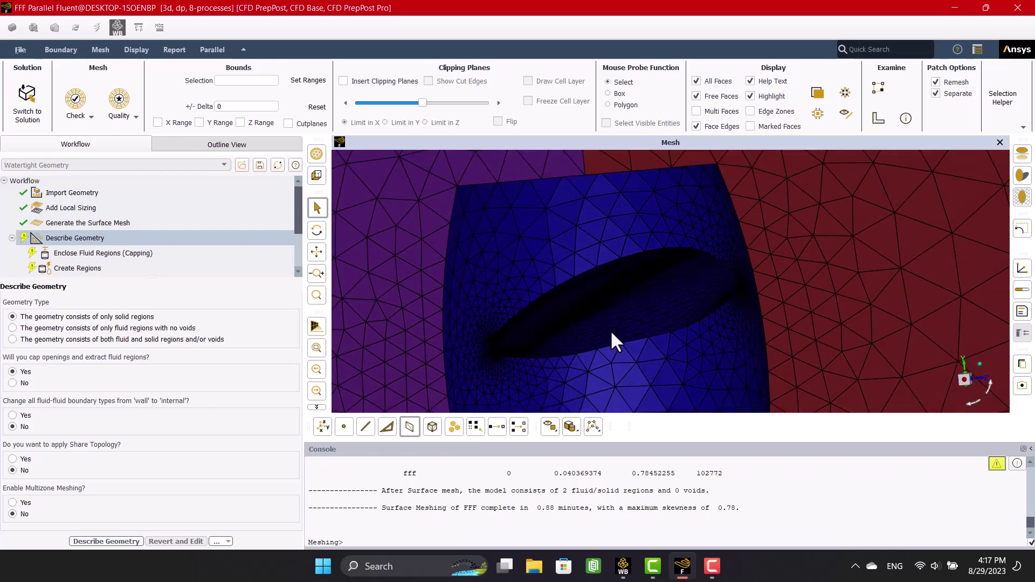
# Check the Scene Description display settings without changing them.
pyautogui.click(145, 49)
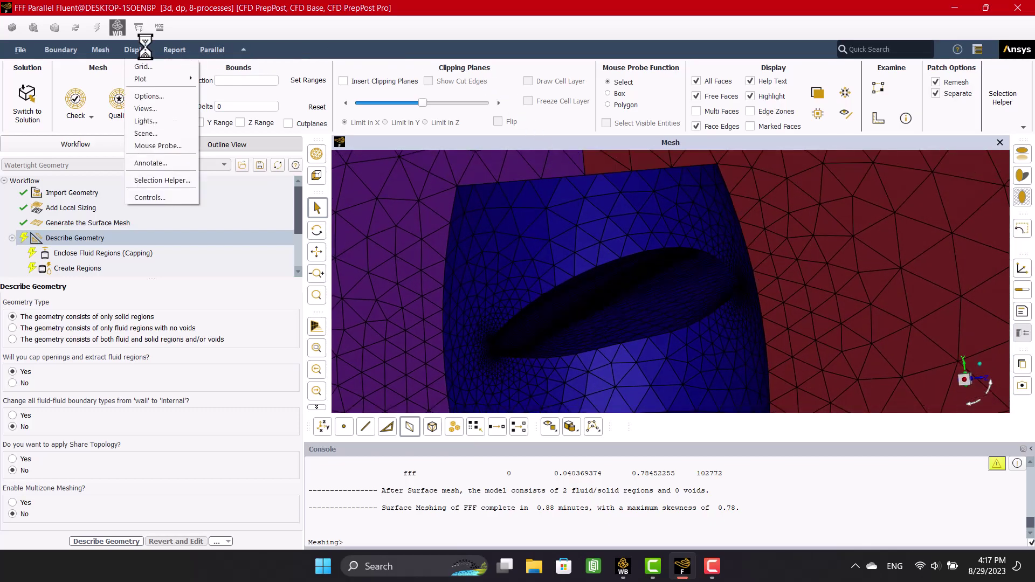
pyautogui.click(144, 131)
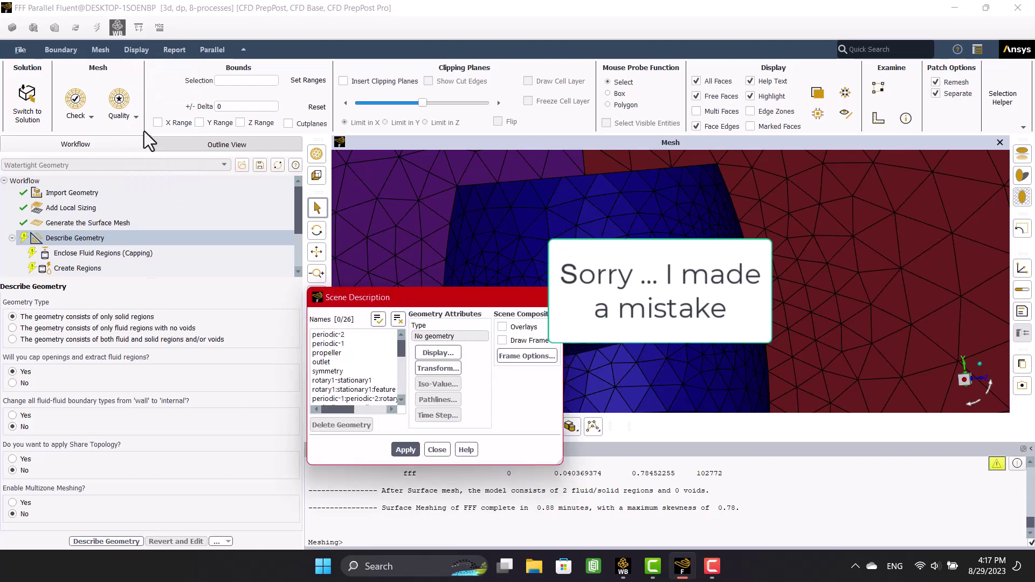
pyautogui.click(428, 451)
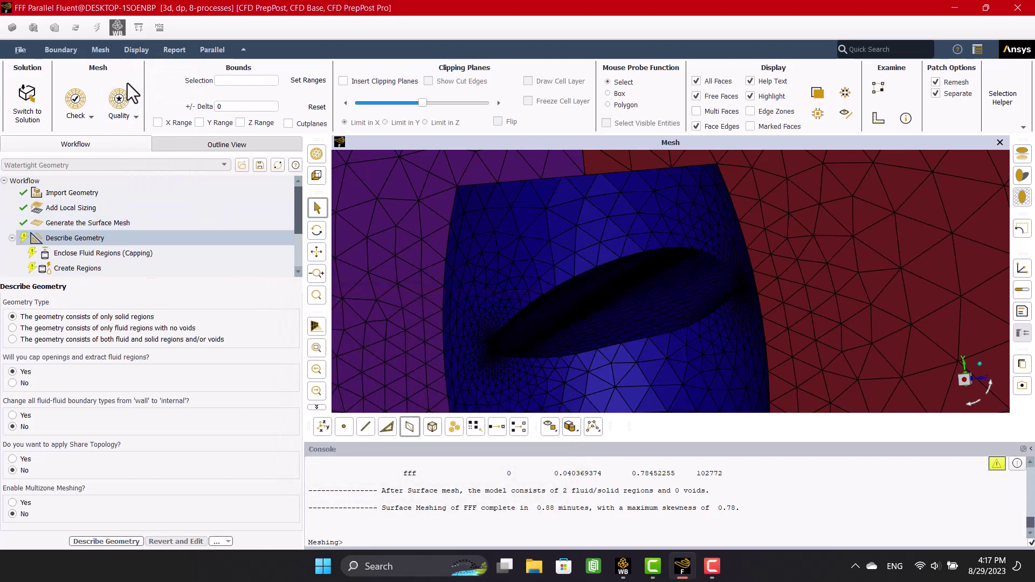
# Turn the lighting method and headlight off in the Lights settings and apply.
pyautogui.click(109, 53)
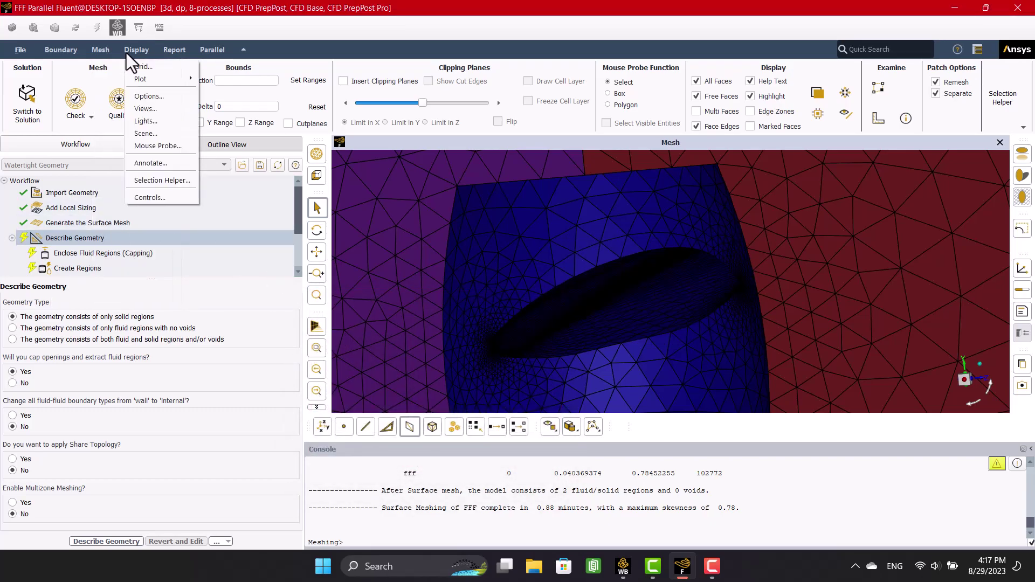
pyautogui.click(163, 120)
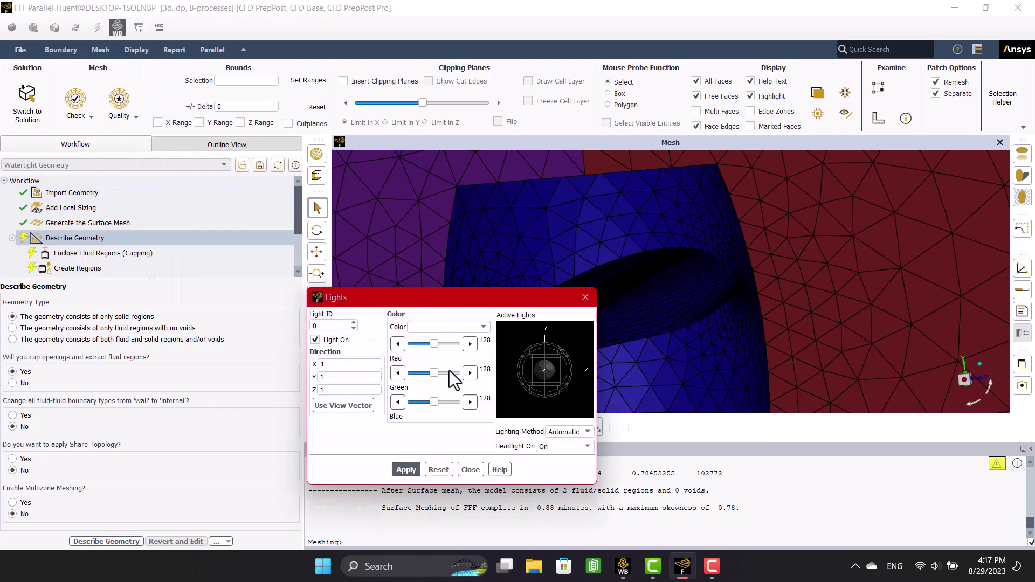
pyautogui.click(558, 433)
pyautogui.click(557, 450)
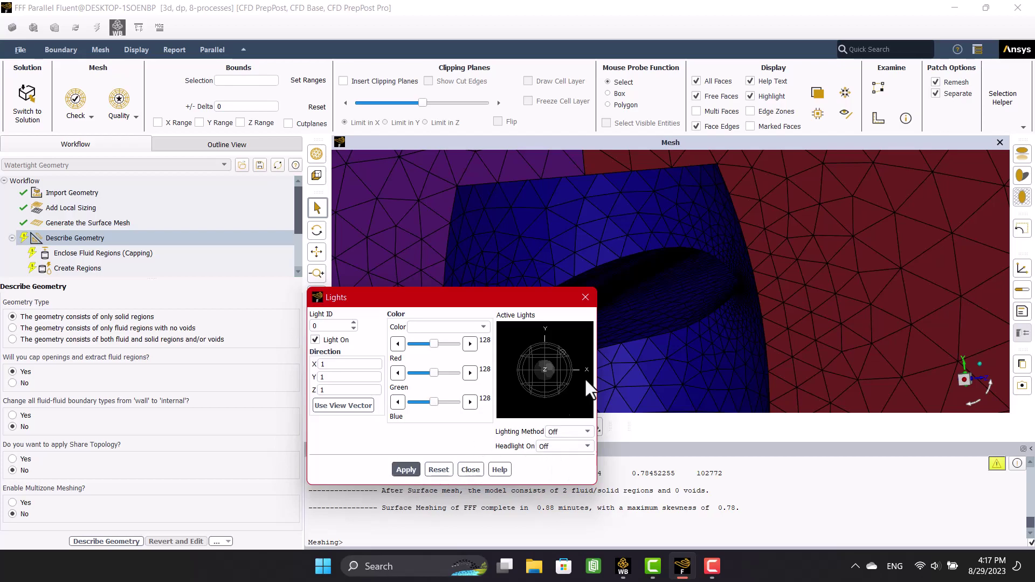
pyautogui.click(409, 468)
pyautogui.click(478, 472)
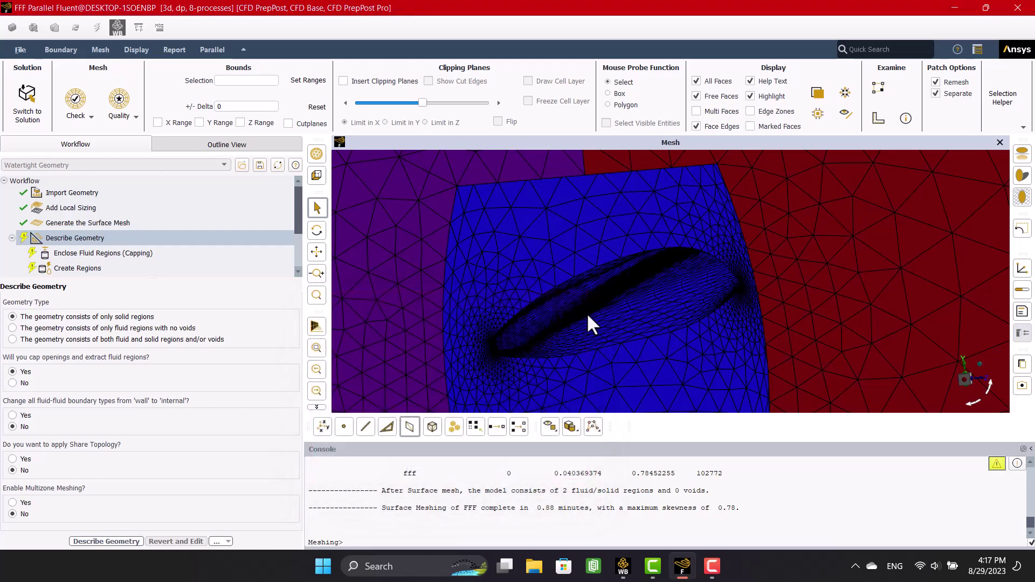
# Orbit the mesh and reselect Generate the Surface Mesh to insert a following task.
pyautogui.moveTo(588, 316); pyautogui.dragTo(562, 323)
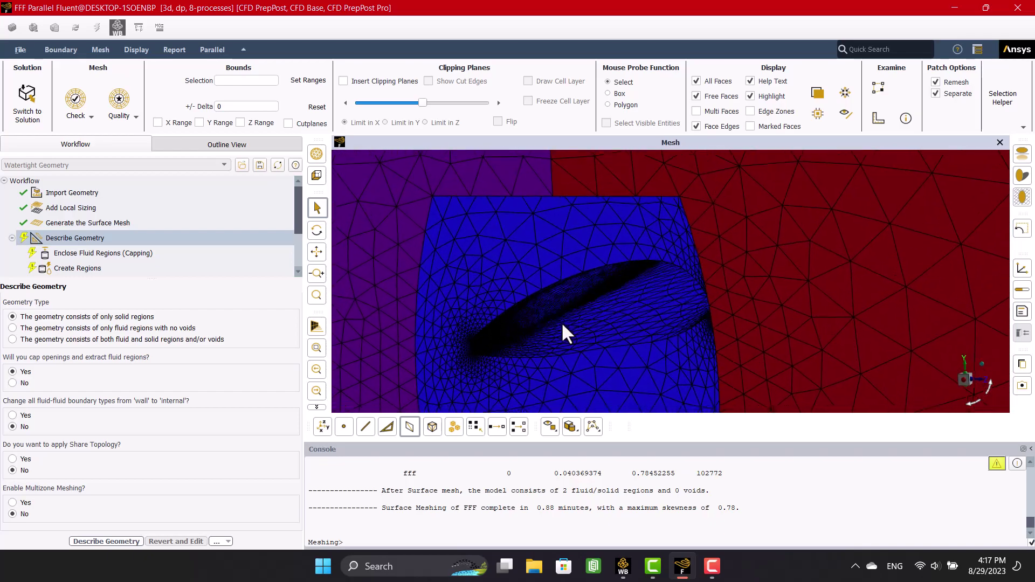
pyautogui.click(86, 223)
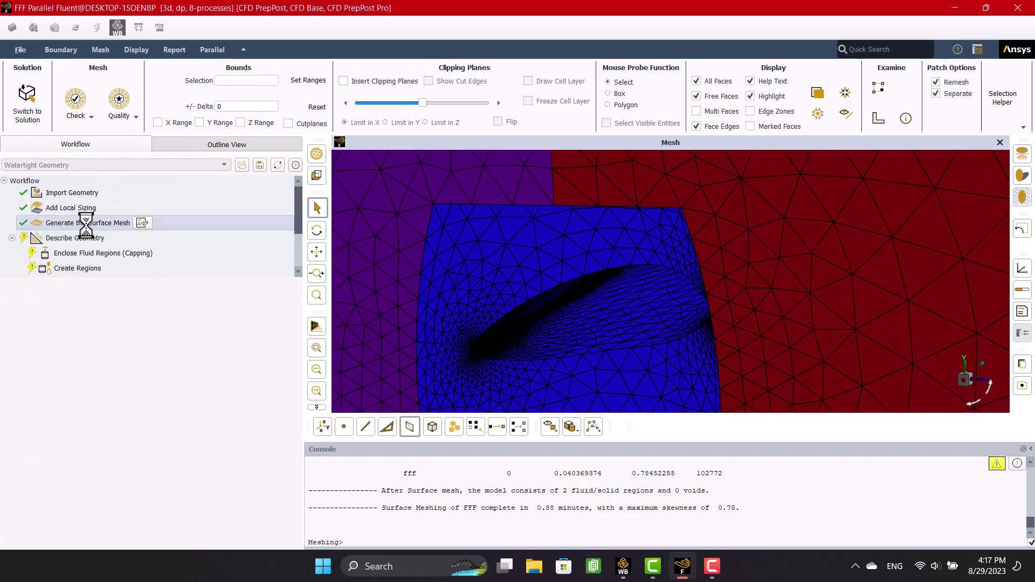
pyautogui.rightClick(86, 225)
# Insert Set Up Periodic Boundaries and pair periodic-1 with periodic-2 at 180°.
pyautogui.moveTo(88, 233)
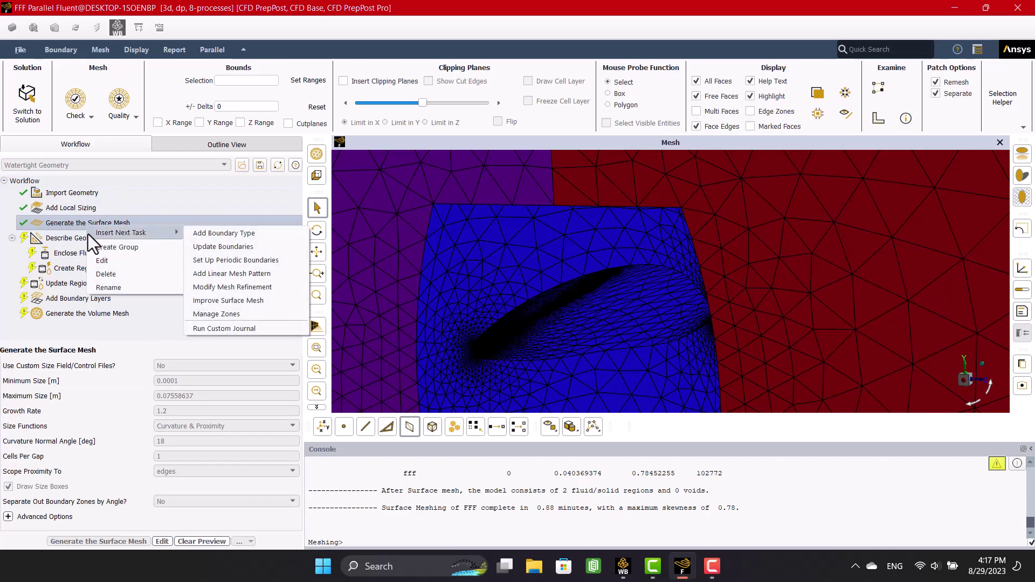
pyautogui.click(241, 260)
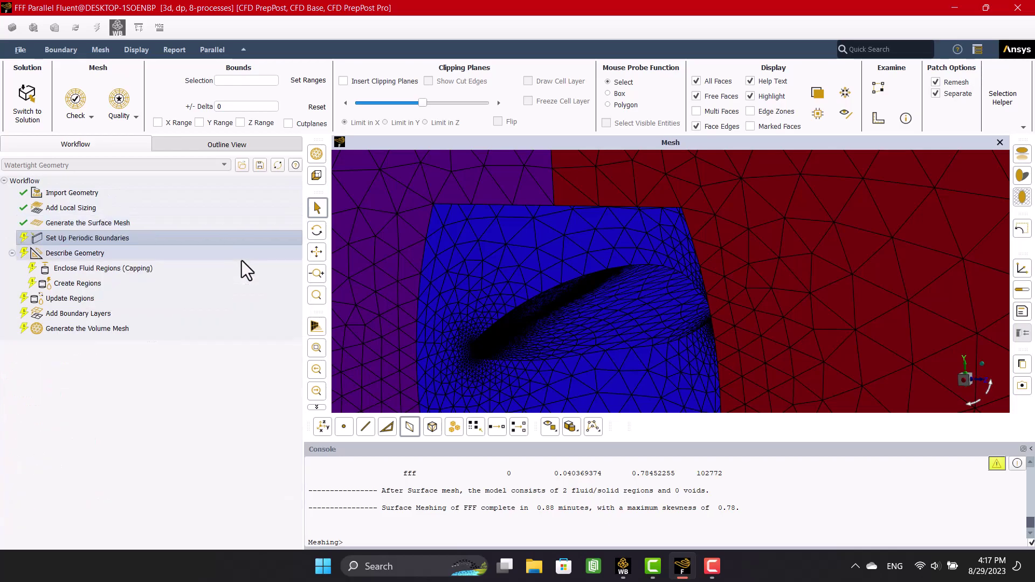
pyautogui.click(22, 450)
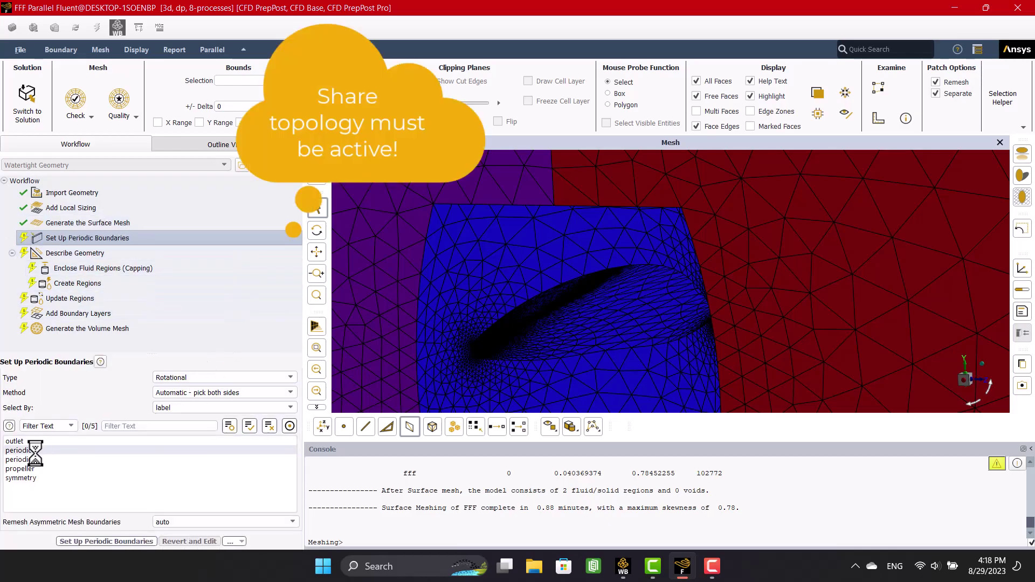
pyautogui.scroll(-8, 474, 279)
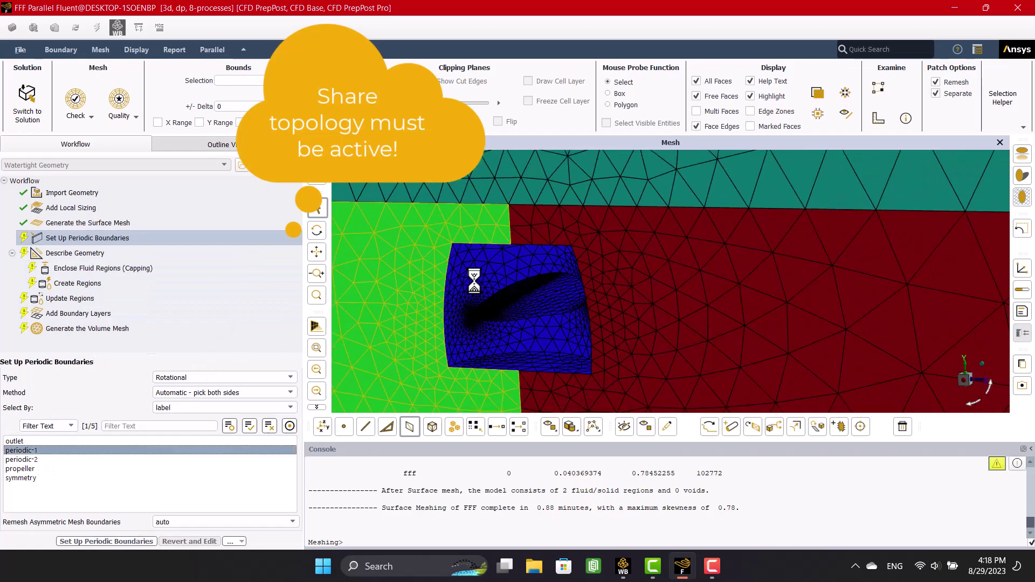
pyautogui.scroll(-3, 646, 276)
pyautogui.click(49, 460)
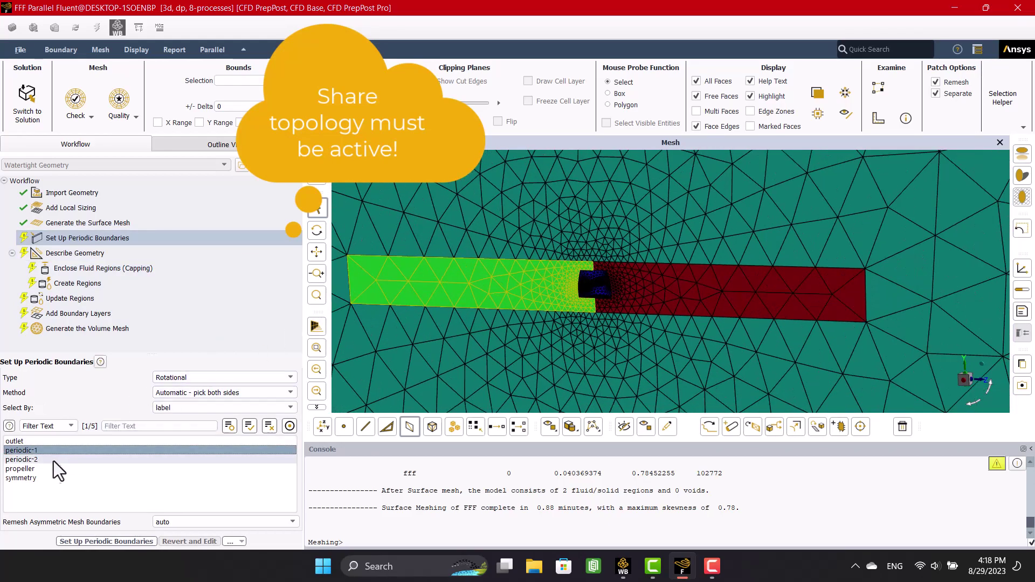
pyautogui.click(129, 541)
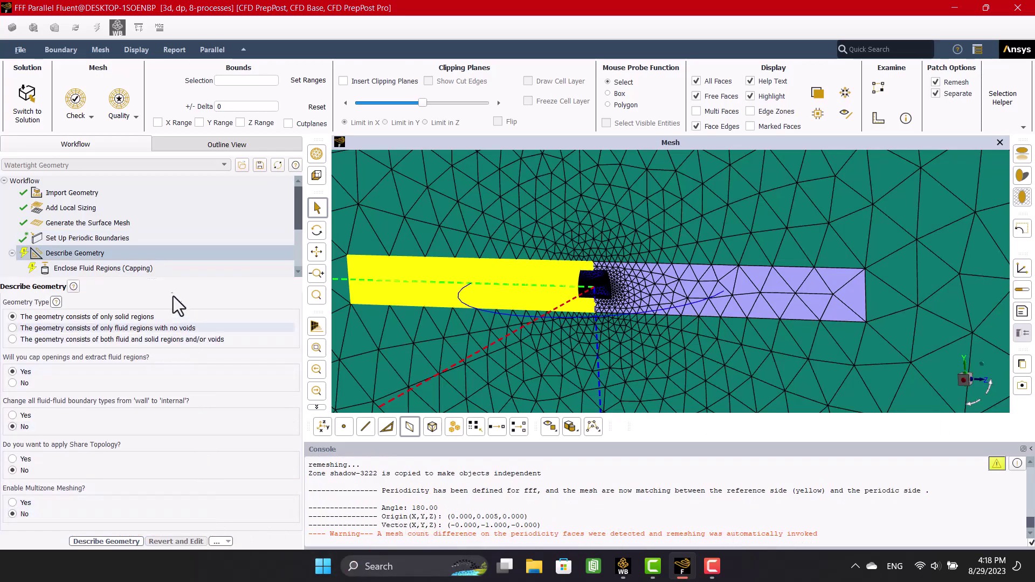
# Describe the geometry as fluid regions only, with fluid-fluid boundaries made internal.
pyautogui.click(116, 239)
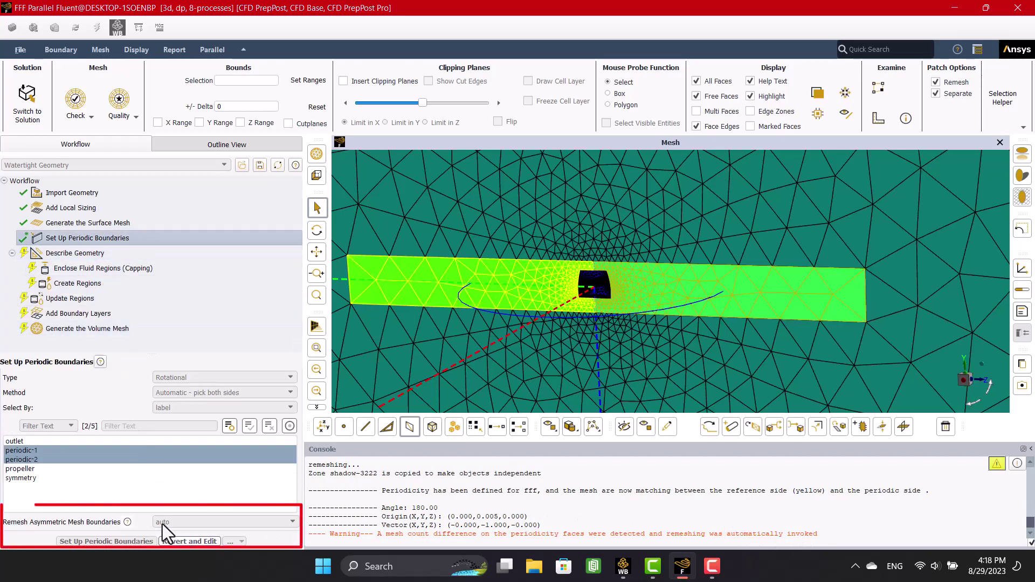
pyautogui.click(102, 252)
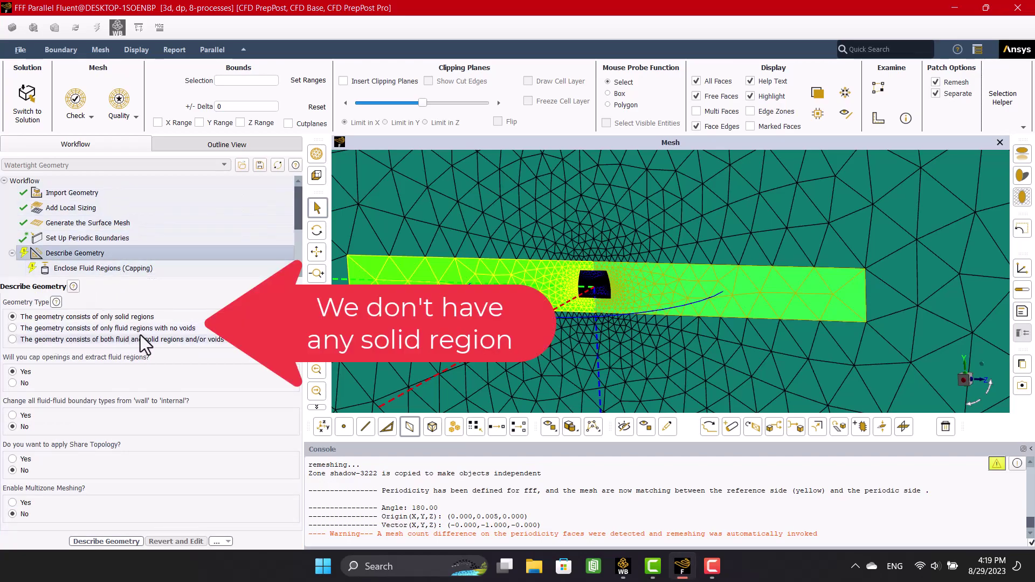
pyautogui.click(180, 328)
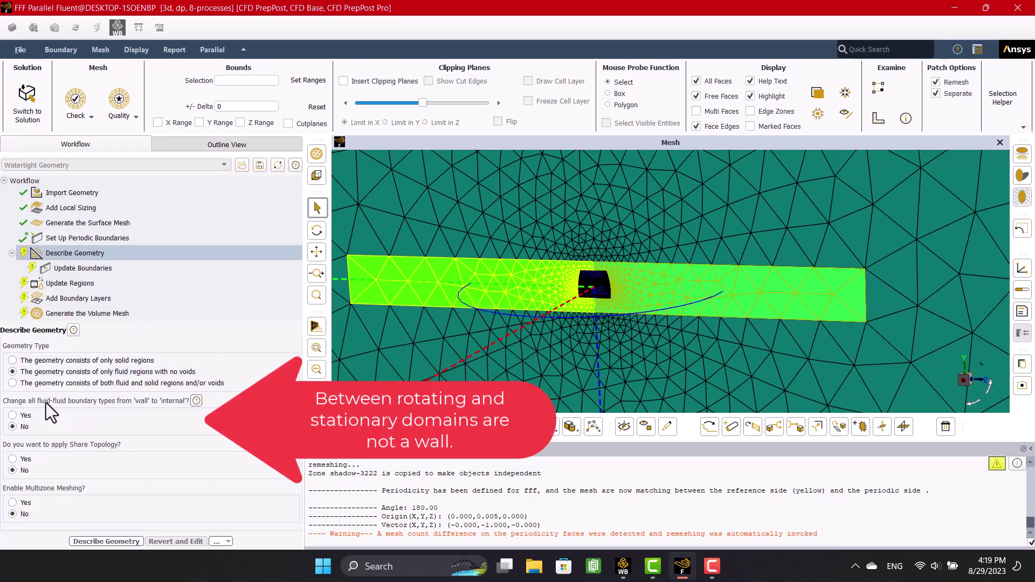
pyautogui.click(30, 415)
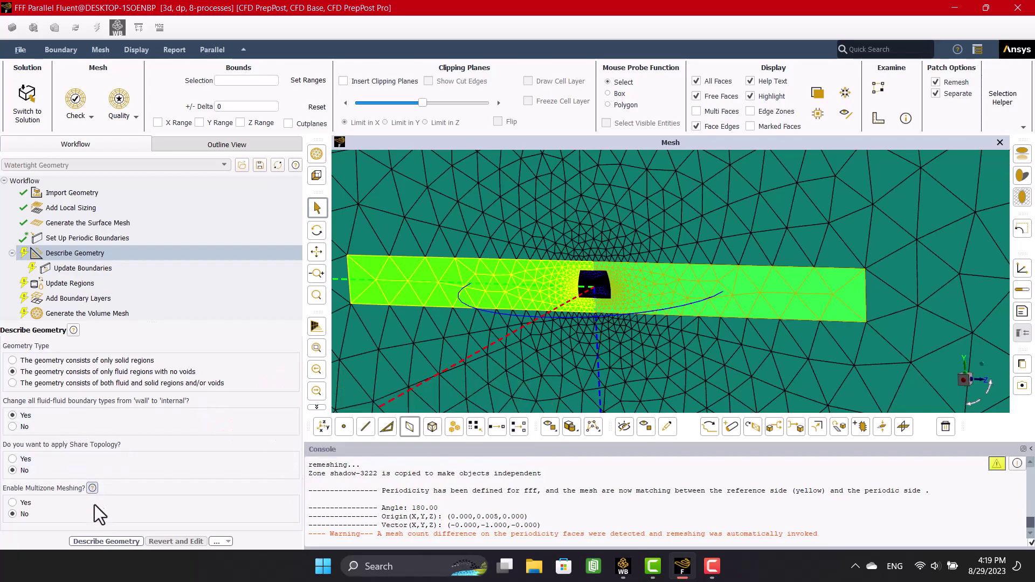
pyautogui.click(96, 538)
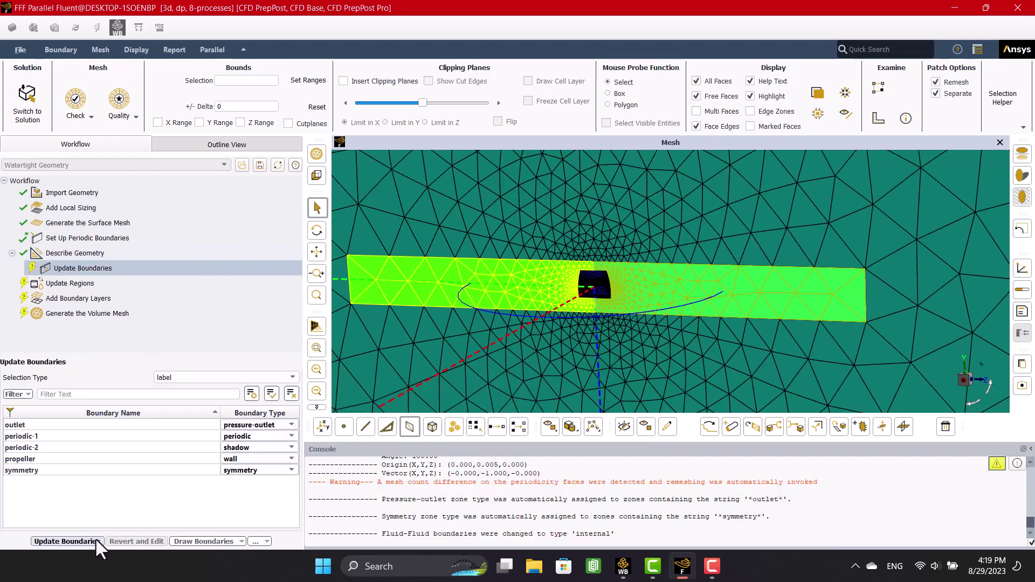
# Accept the automatic boundary types and confirm rotary1 and stationary1 as fluid regions.
pyautogui.click(95, 538)
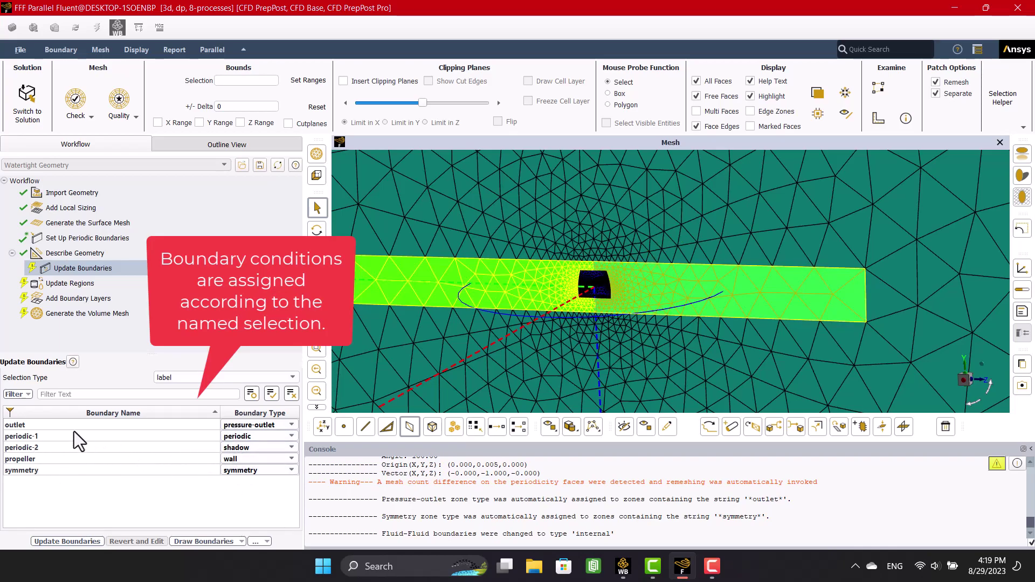
pyautogui.click(63, 539)
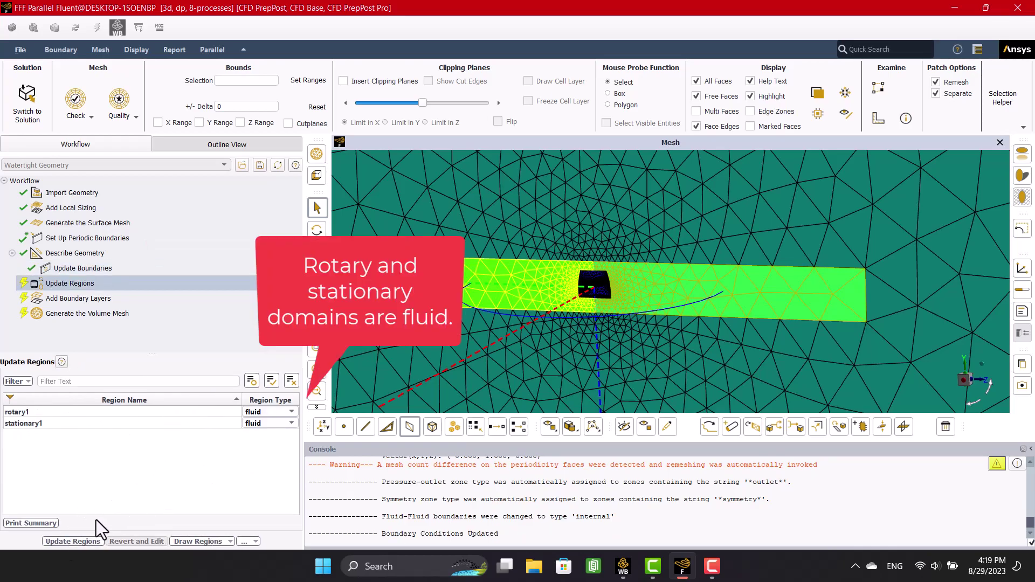
pyautogui.click(70, 541)
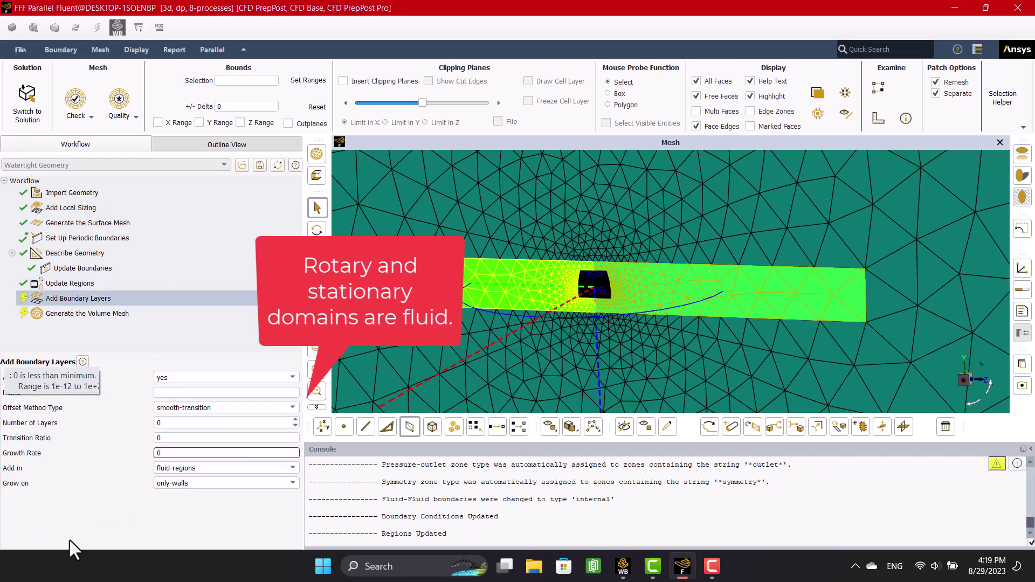
# Add smooth-transition_1 boundary layers: 3 layers, ratio 0.272, growth rate 1.2.
pyautogui.click(105, 301)
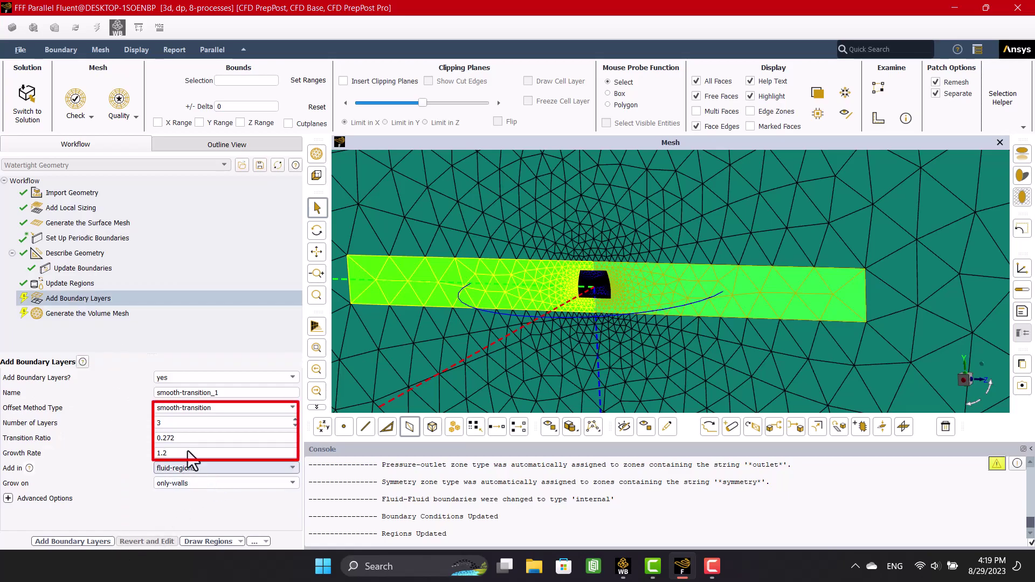
pyautogui.click(96, 541)
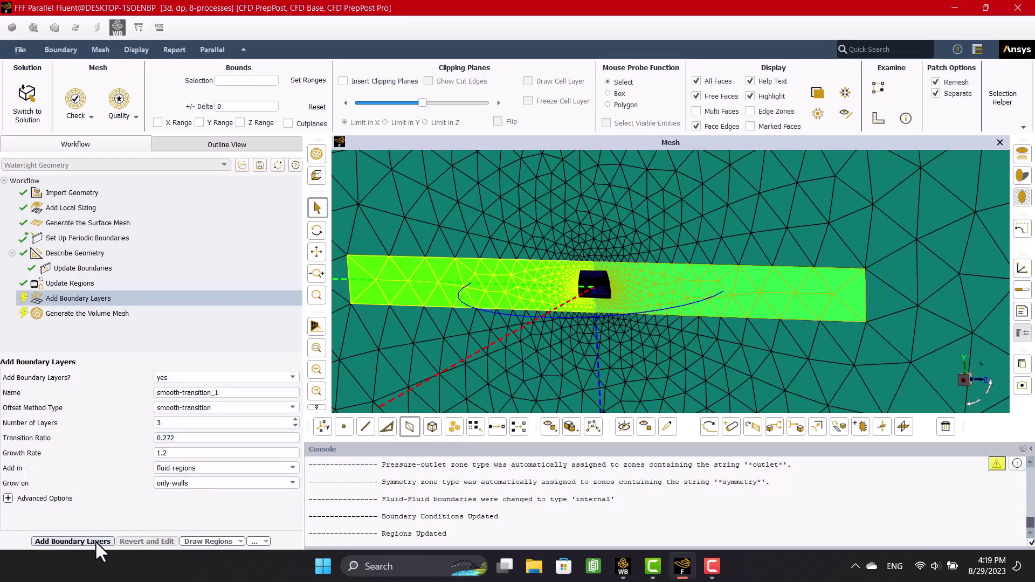
pyautogui.click(96, 541)
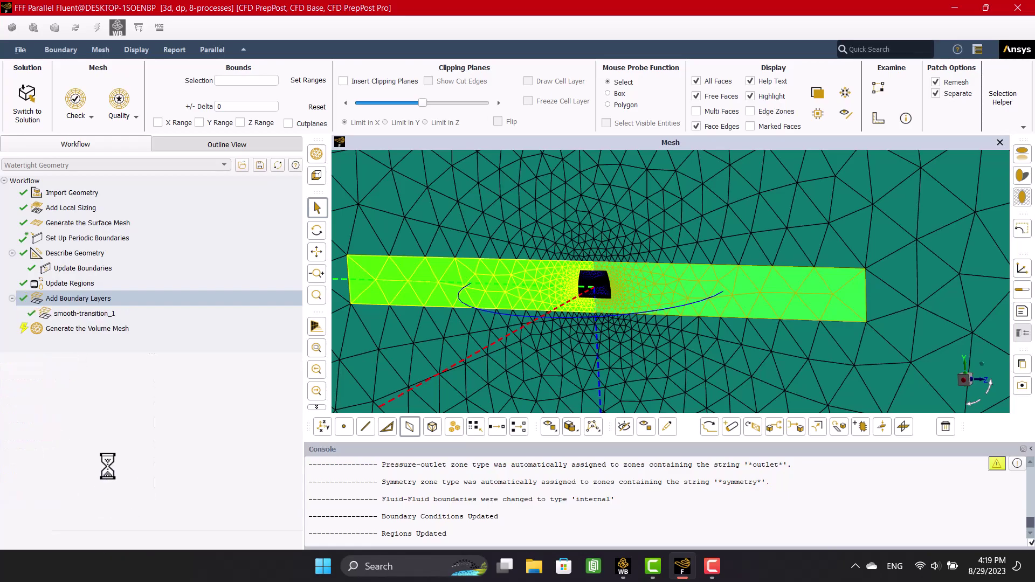
# Set the volume fill to poly-hexcore and set 'Avoid 1/8 octree transition?' to yes.
pyautogui.click(106, 329)
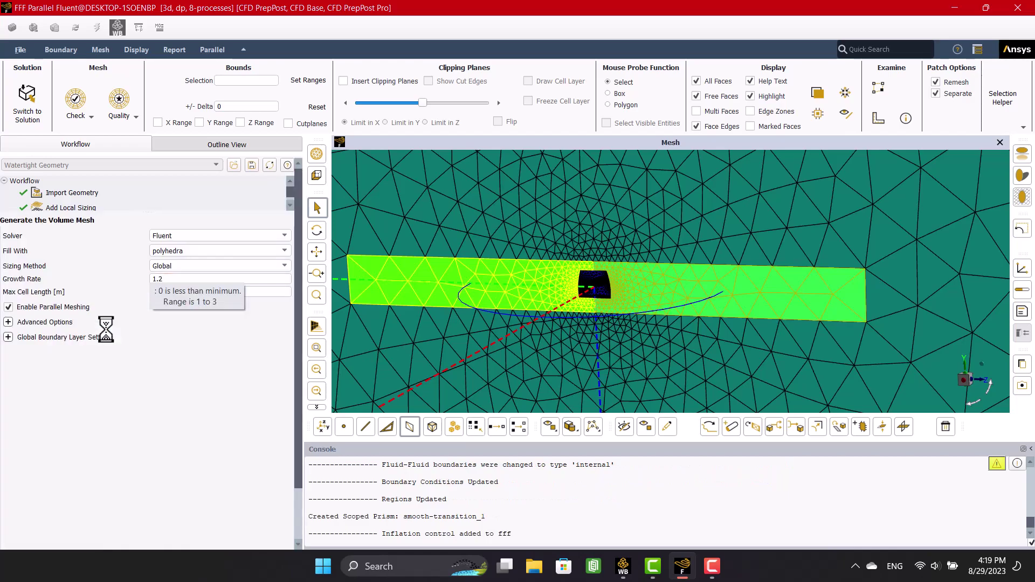
pyautogui.click(174, 394)
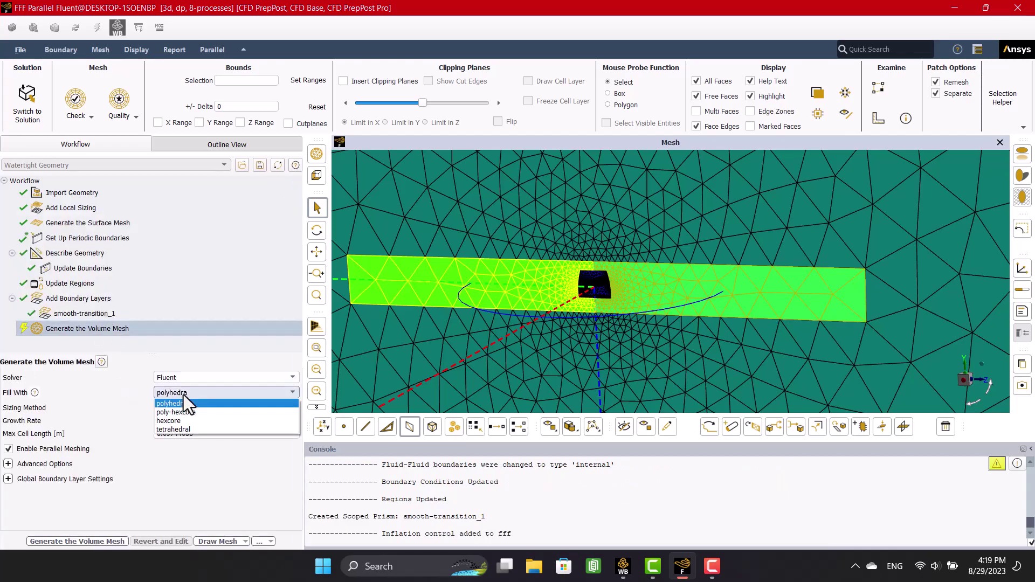
pyautogui.click(185, 412)
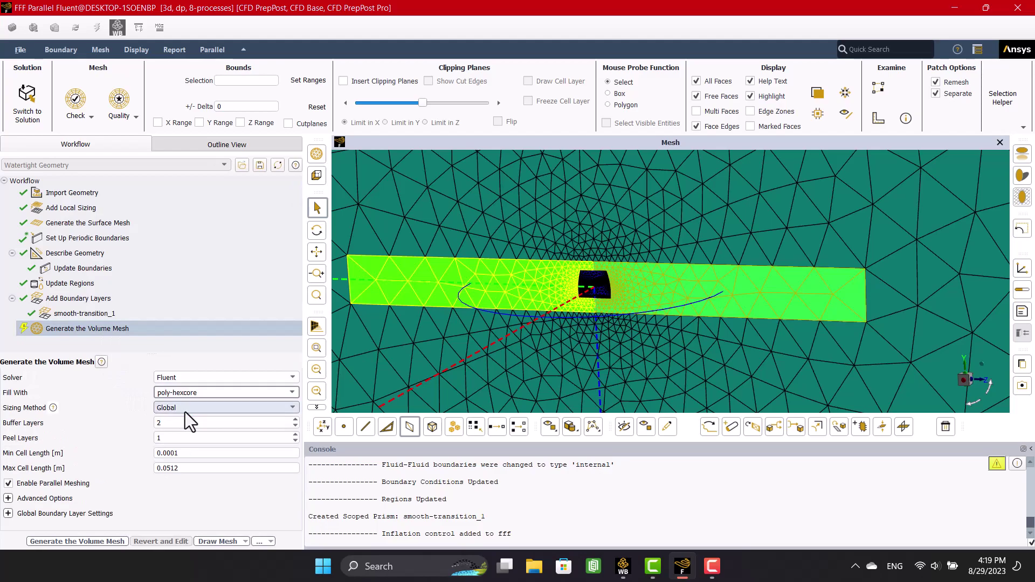
pyautogui.click(8, 498)
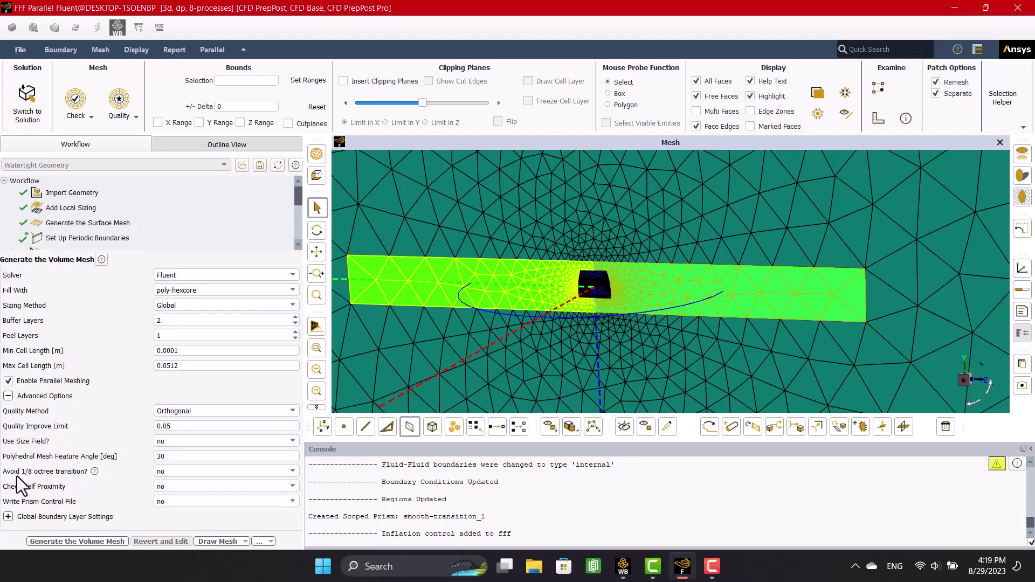
pyautogui.click(171, 475)
pyautogui.click(171, 483)
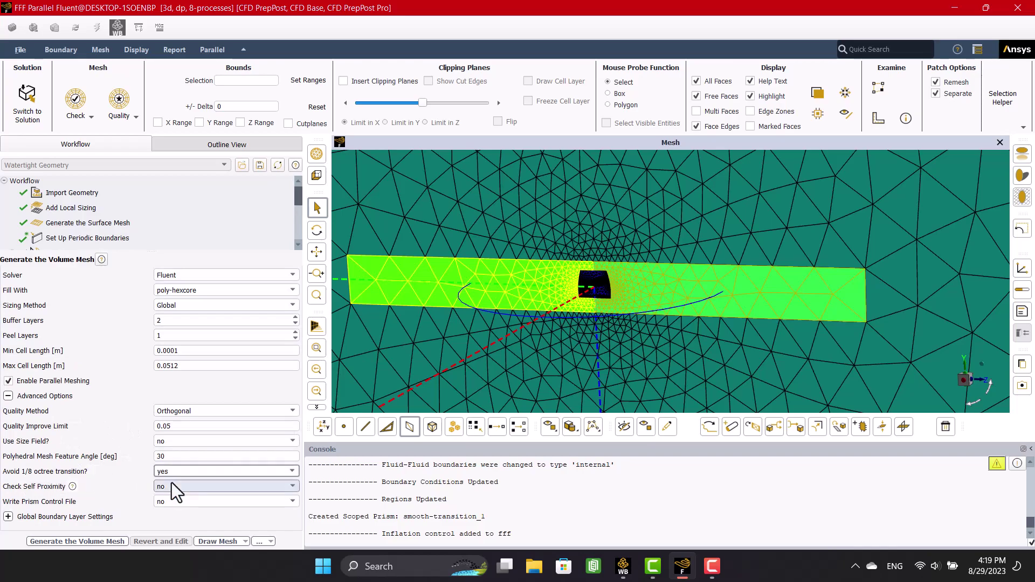
pyautogui.moveTo(94, 472)
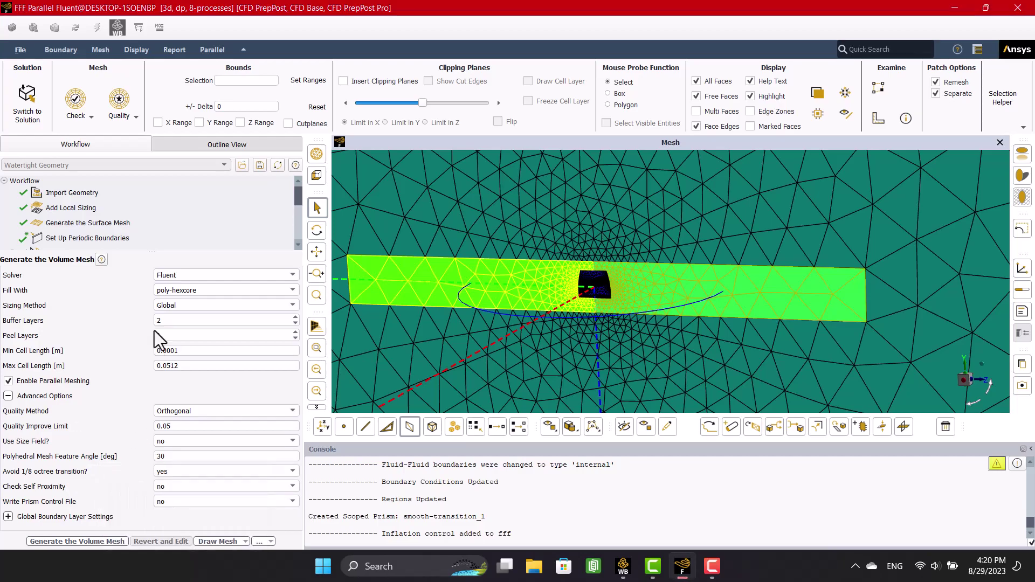
# Generate the volume mesh and confirm 951120 cells with 0.20 minimum orthogonal quality in the console.
pyautogui.click(63, 537)
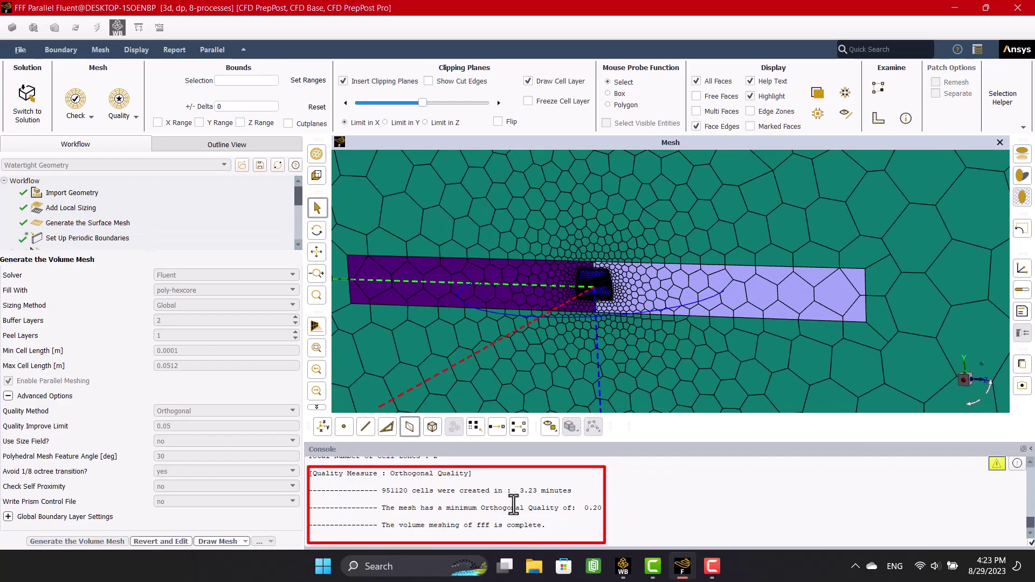
pyautogui.scroll(1, 590, 504)
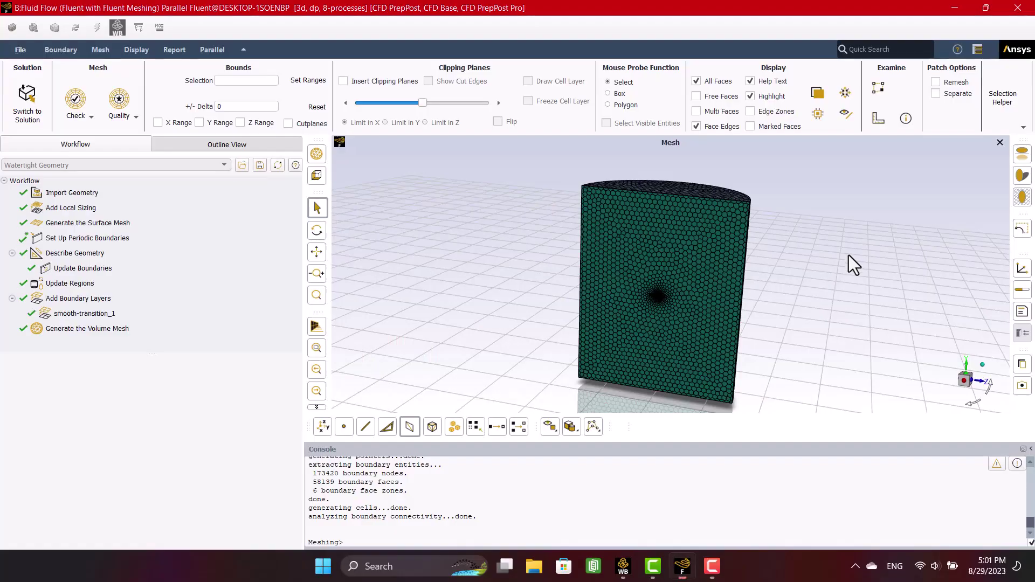
# Turn on clipping planes and limit the clipped mesh view in Z.
pyautogui.click(343, 81)
pyautogui.click(403, 123)
pyautogui.click(424, 122)
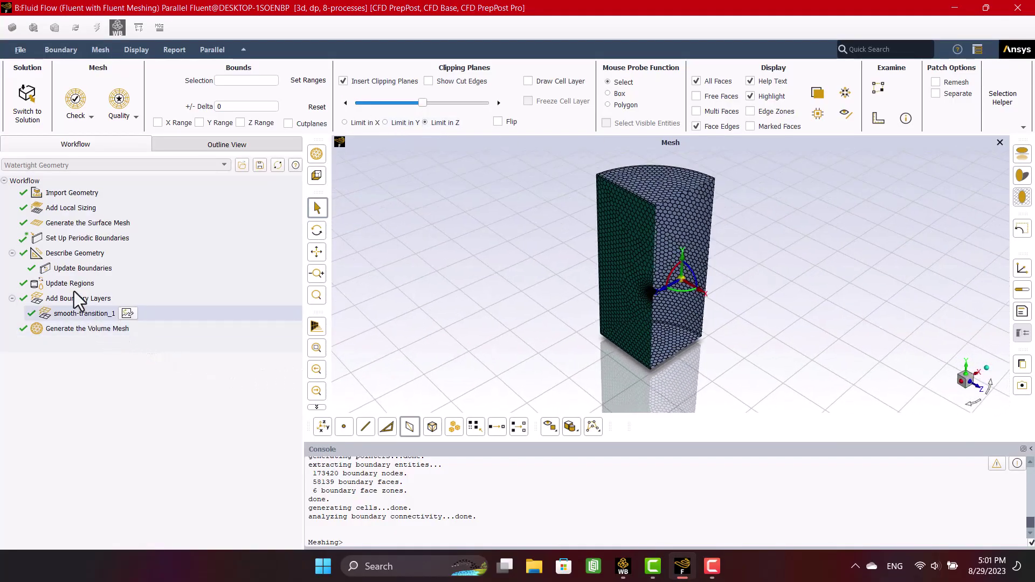
# Review the Generate the Surface Mesh settings, then bring up the Add Local Sizing task.
pyautogui.click(59, 223)
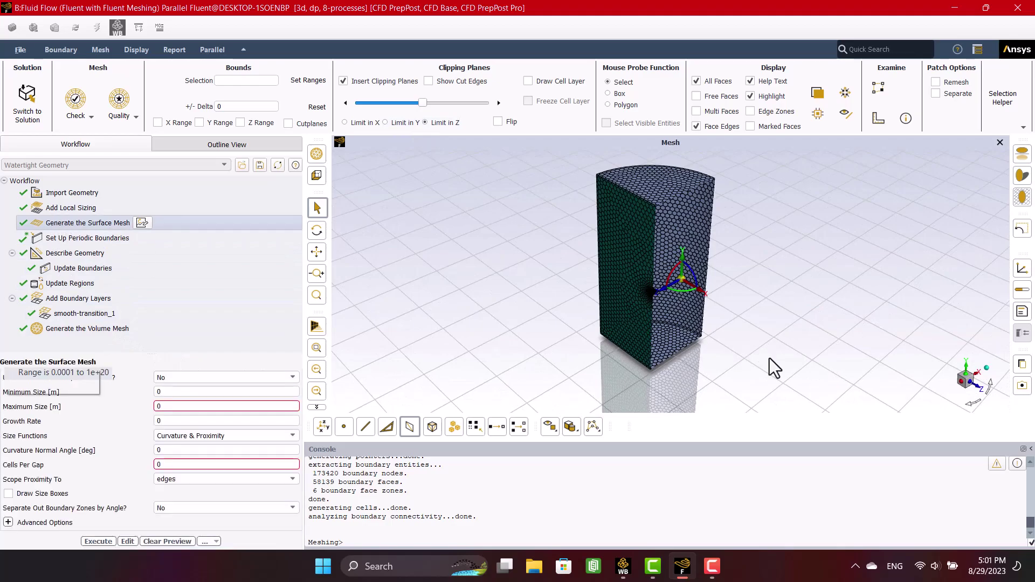
pyautogui.scroll(10, 619, 259)
pyautogui.scroll(10, 620, 247)
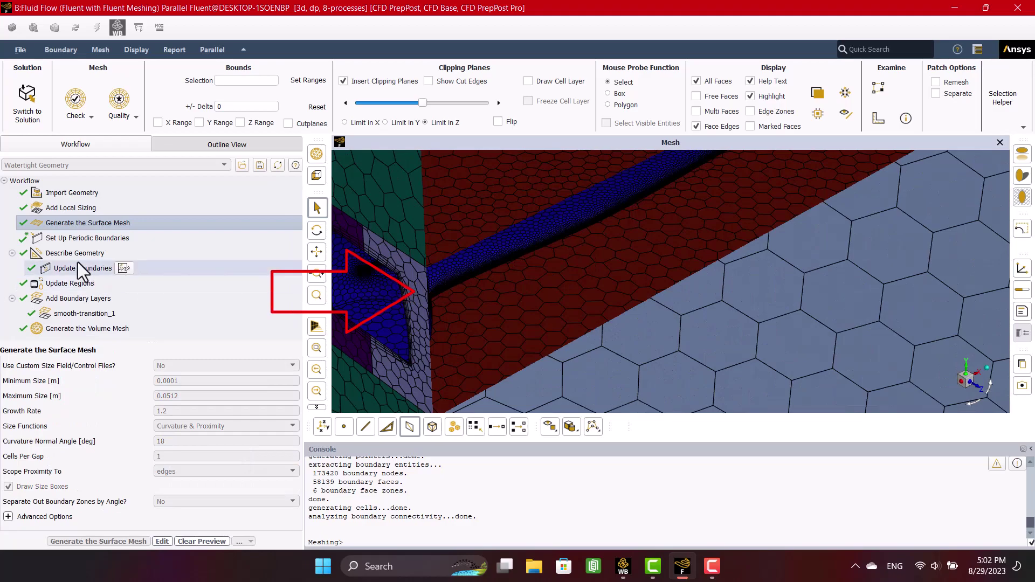
pyautogui.click(53, 209)
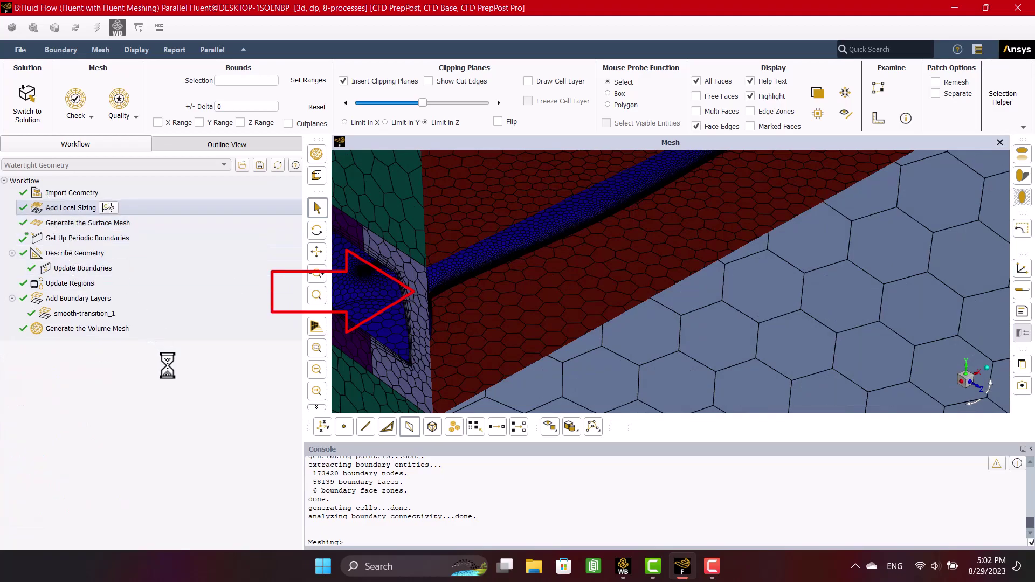
# Turn on local sizing as a Body Size control applied to the rotary1 body.
pyautogui.click(168, 362)
pyautogui.click(167, 374)
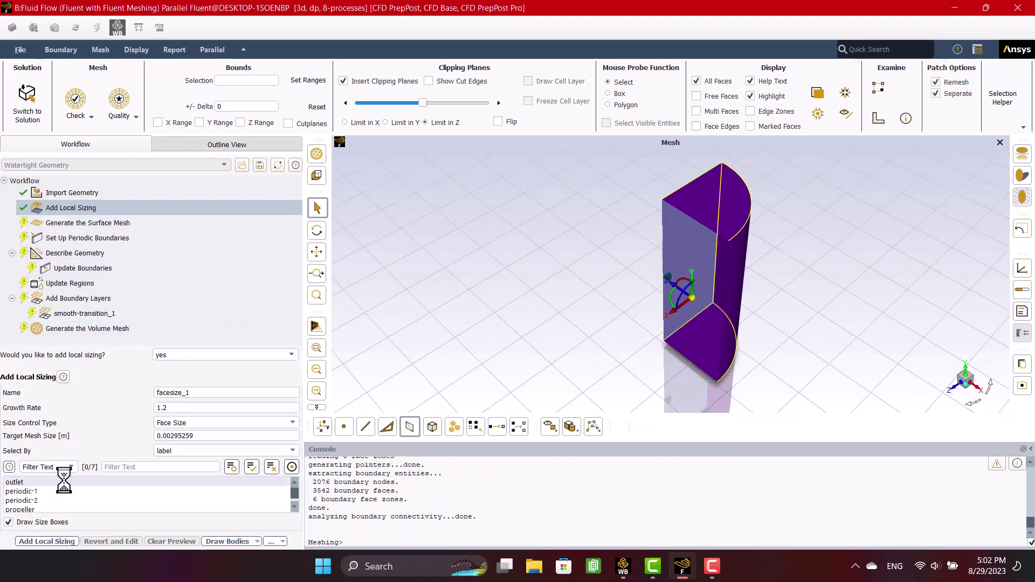
pyautogui.scroll(-2, 60, 499)
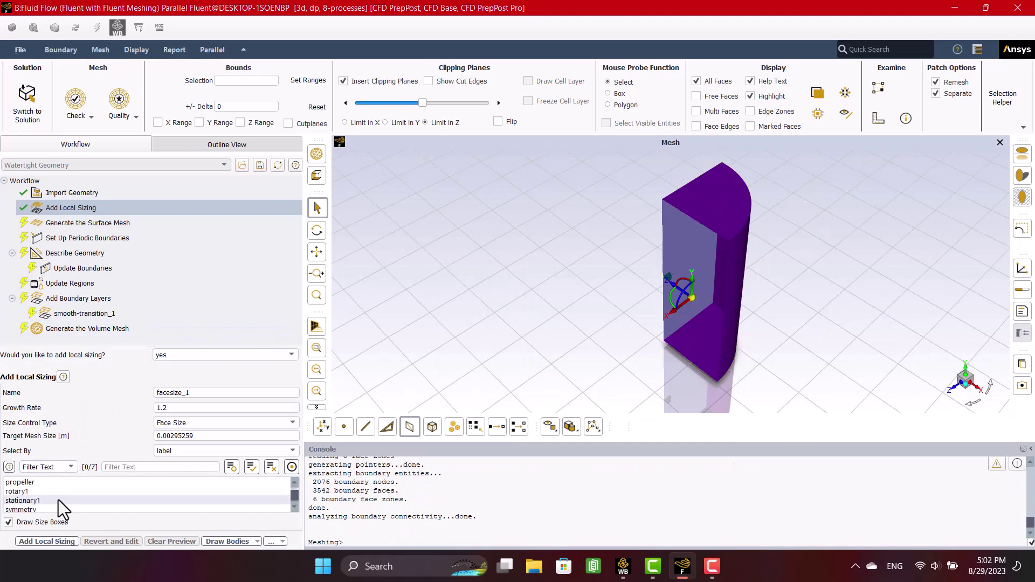
pyautogui.scroll(2, 60, 506)
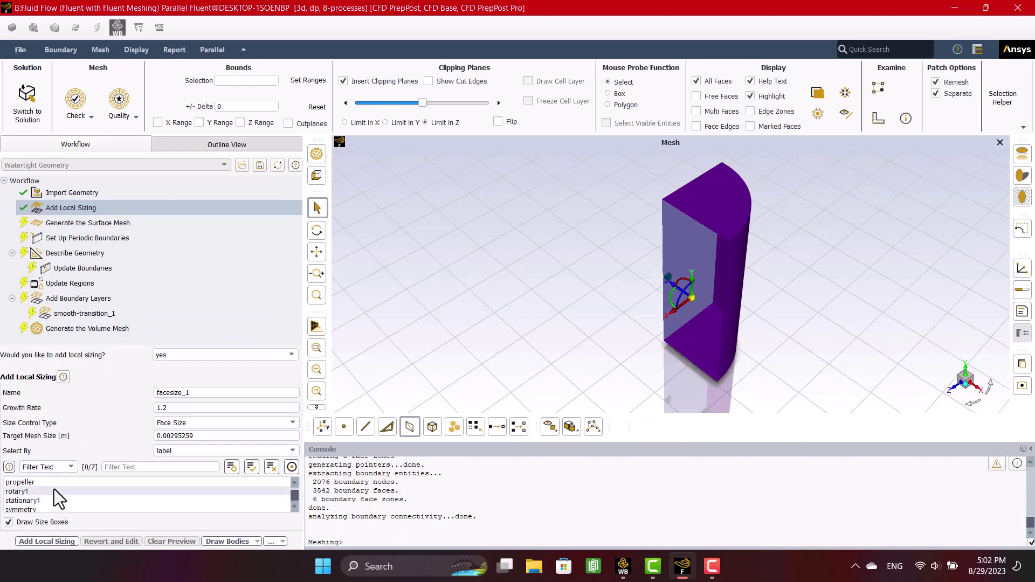
pyautogui.click(175, 426)
pyautogui.click(175, 440)
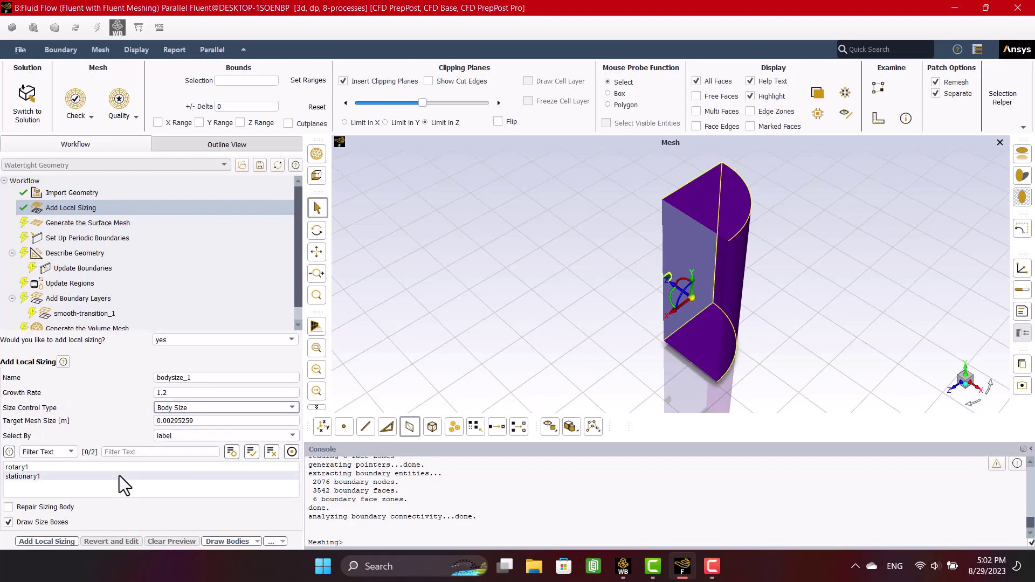
pyautogui.click(75, 467)
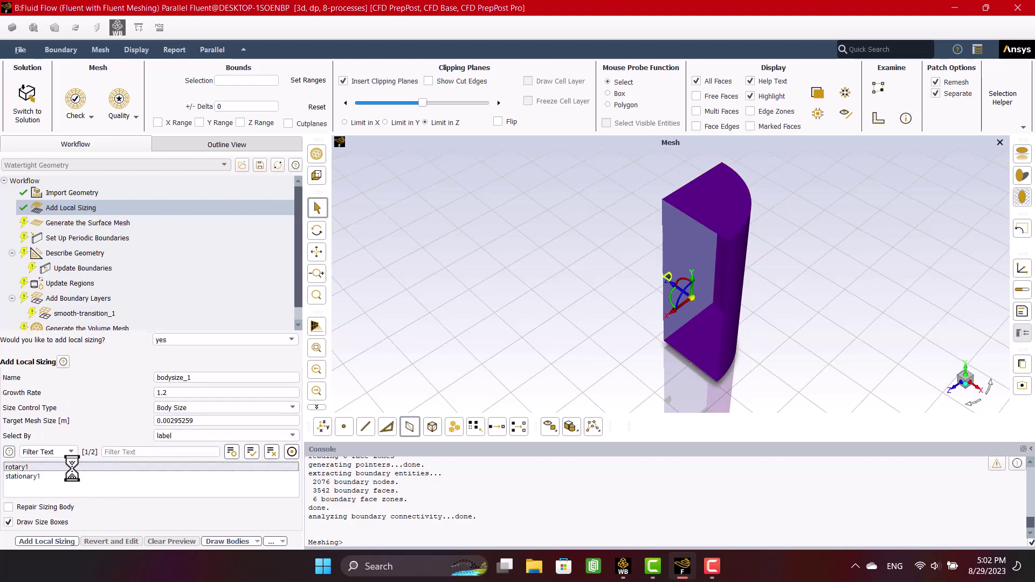
# Set the target mesh size to 0.003 m and add it as bodysize_1.
pyautogui.click(221, 421)
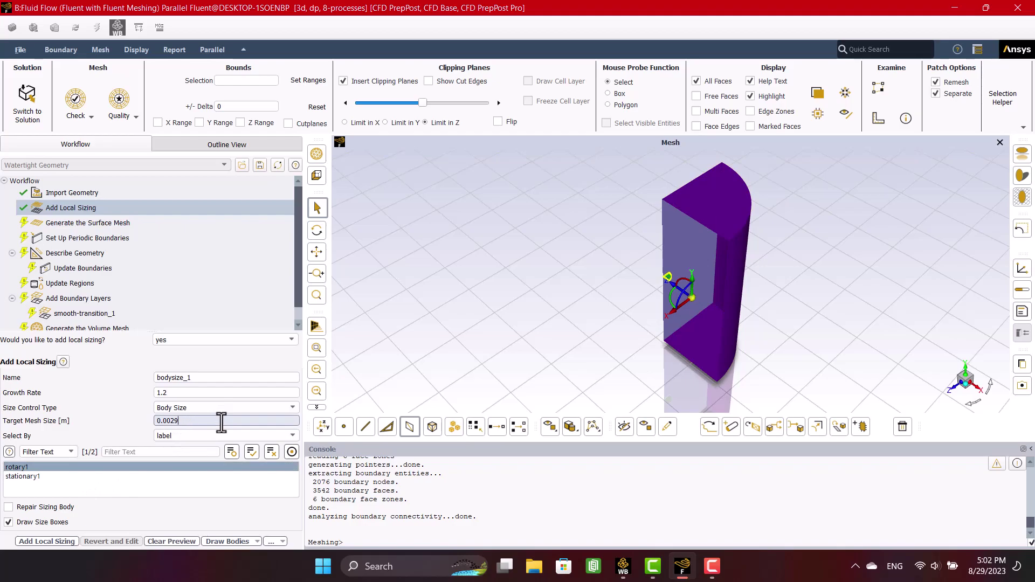
pyautogui.write('7')
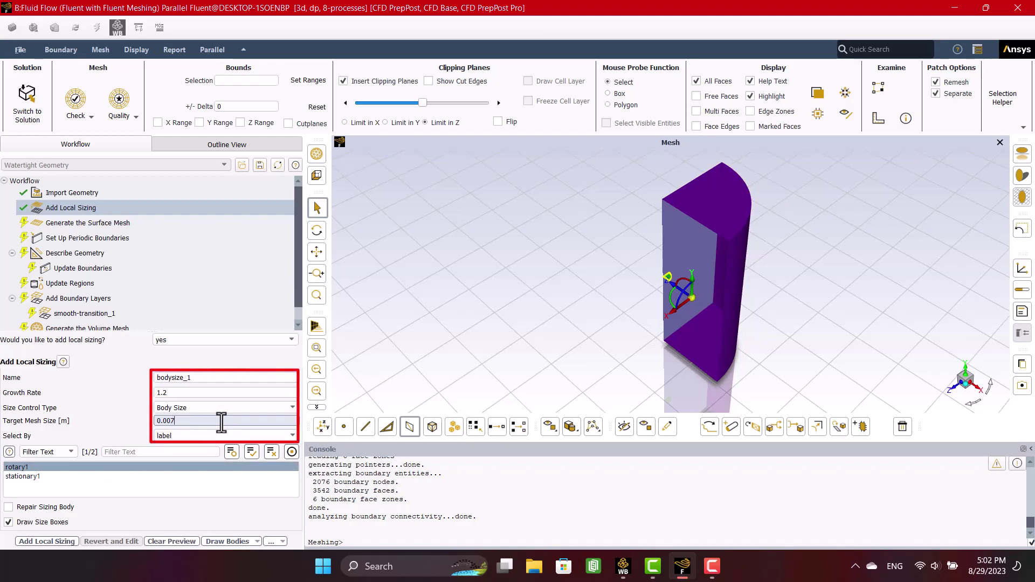
pyautogui.scroll(6, 717, 247)
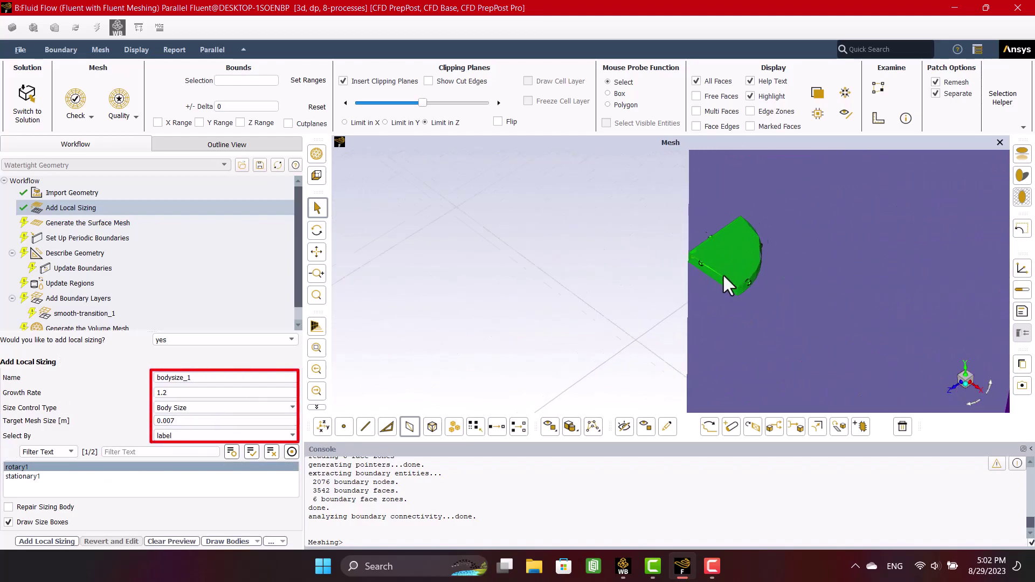
pyautogui.scroll(5, 773, 273)
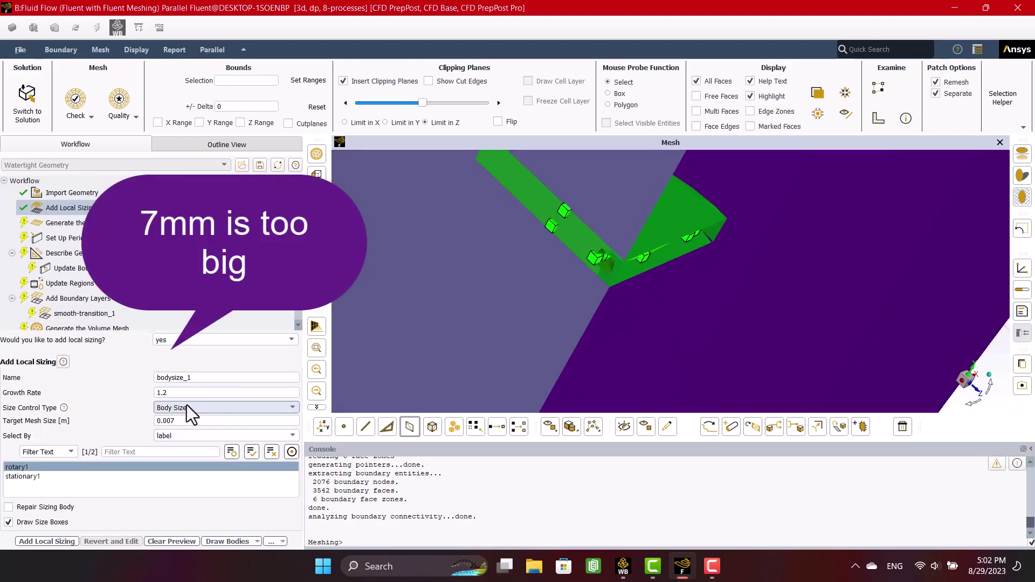
pyautogui.press('BackSpace')
pyautogui.write('4')
pyautogui.press('Return')
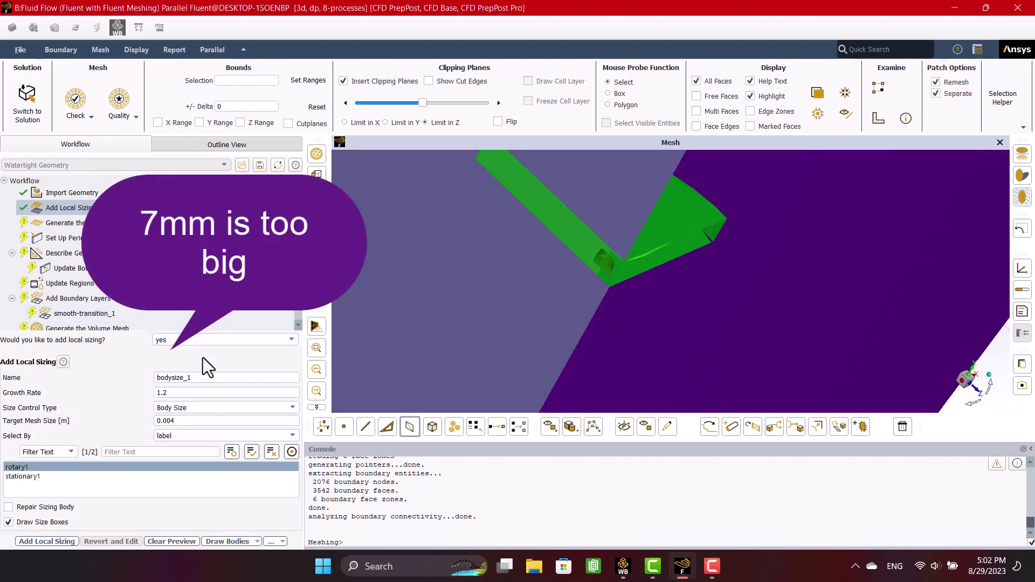
pyautogui.press('BackSpace')
pyautogui.write('3')
pyautogui.press('Return')
pyautogui.click(24, 540)
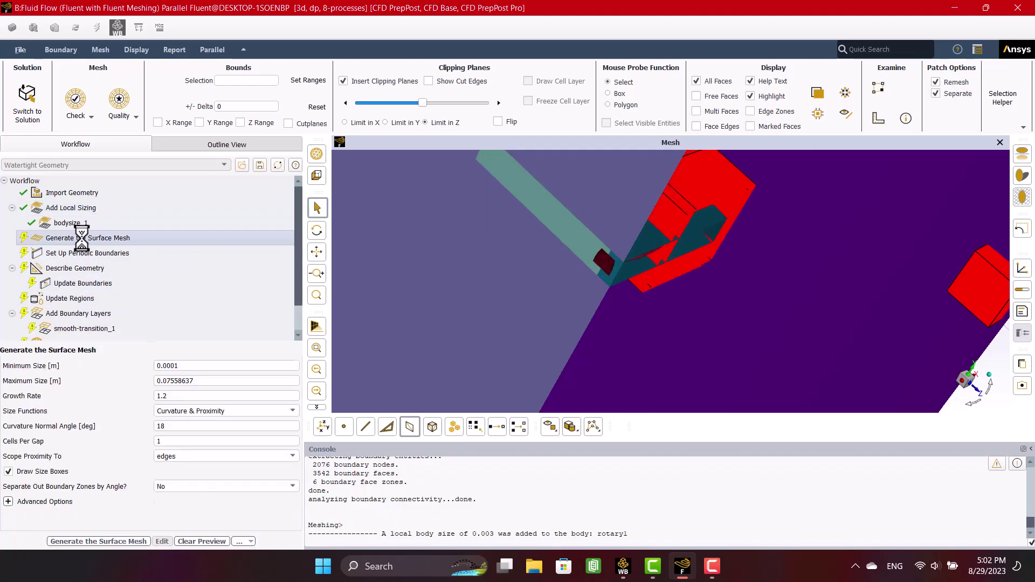
# Regenerate the surface mesh with the body sizing: 128850 faces, maximum skewness 0.80.
pyautogui.click(98, 541)
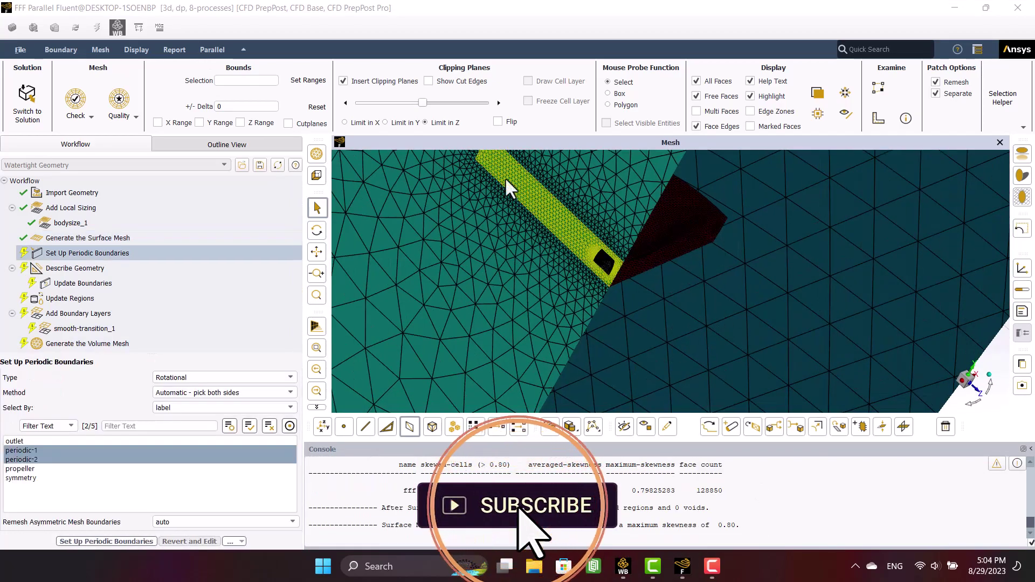
pyautogui.scroll(5, 581, 211)
pyautogui.scroll(-4, 606, 291)
pyautogui.click(84, 237)
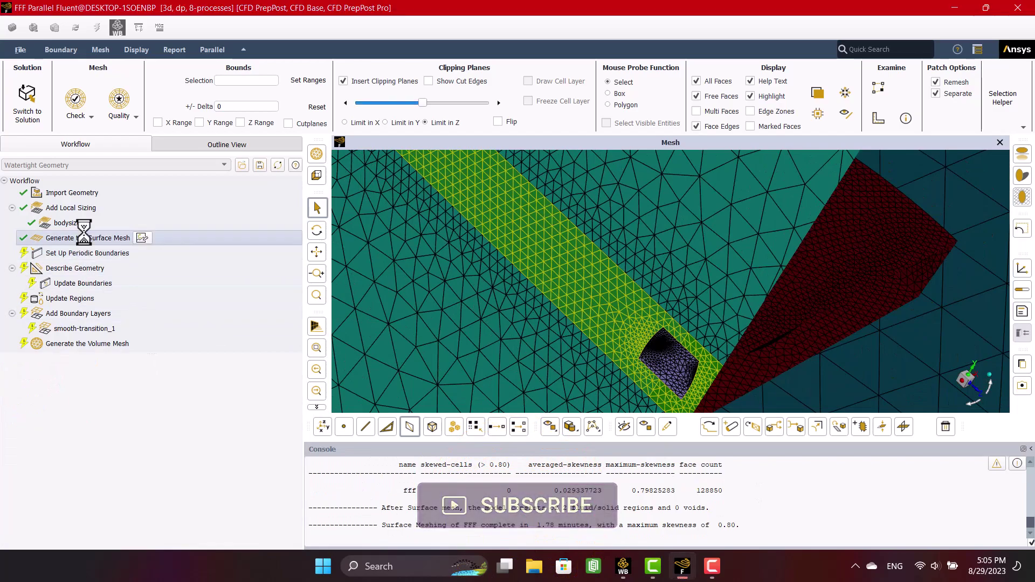
pyautogui.click(80, 253)
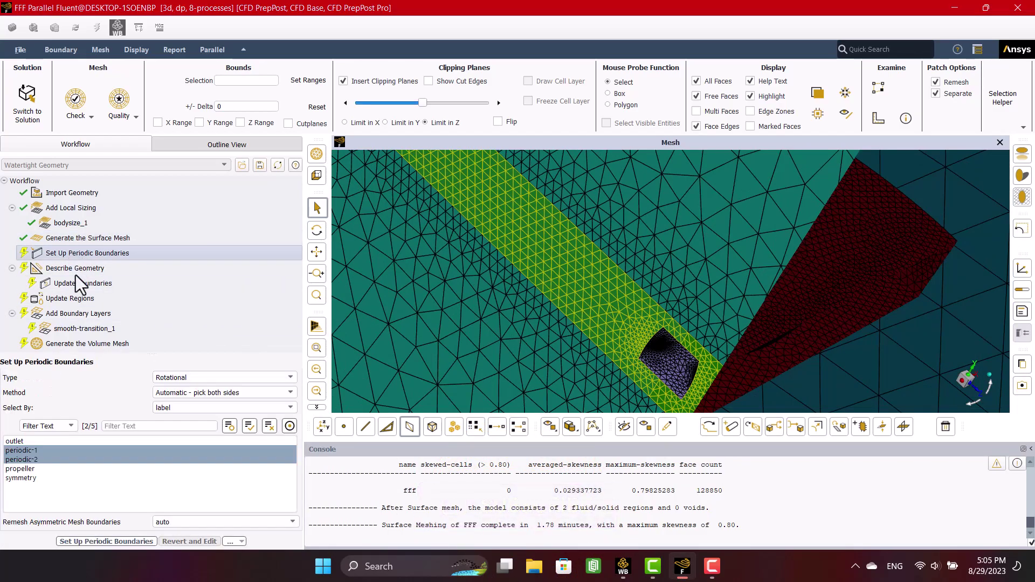
# Redo the rotational periodic boundaries, turn off clipping, and apply the updated boundary types.
pyautogui.click(71, 540)
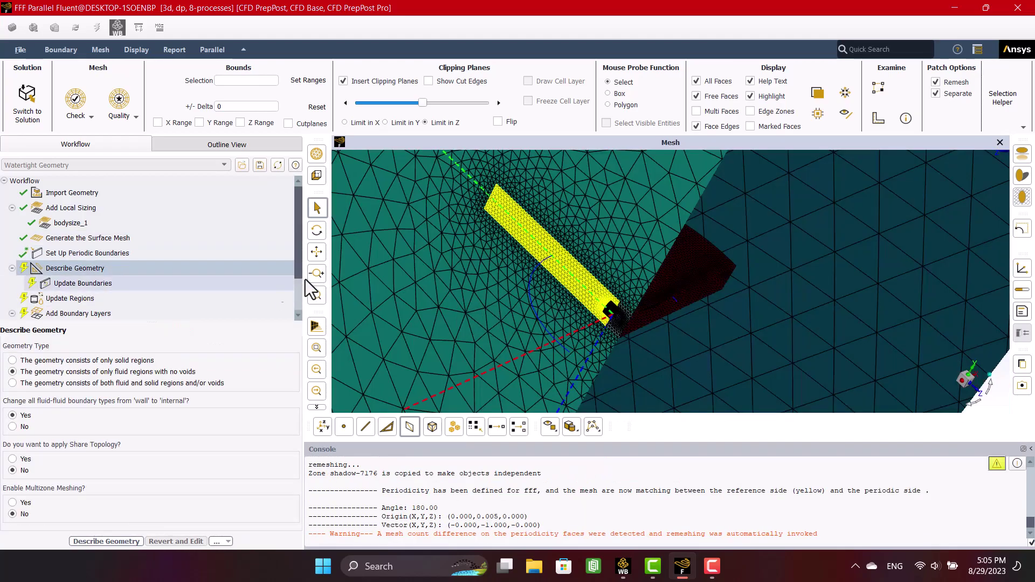
pyautogui.click(344, 81)
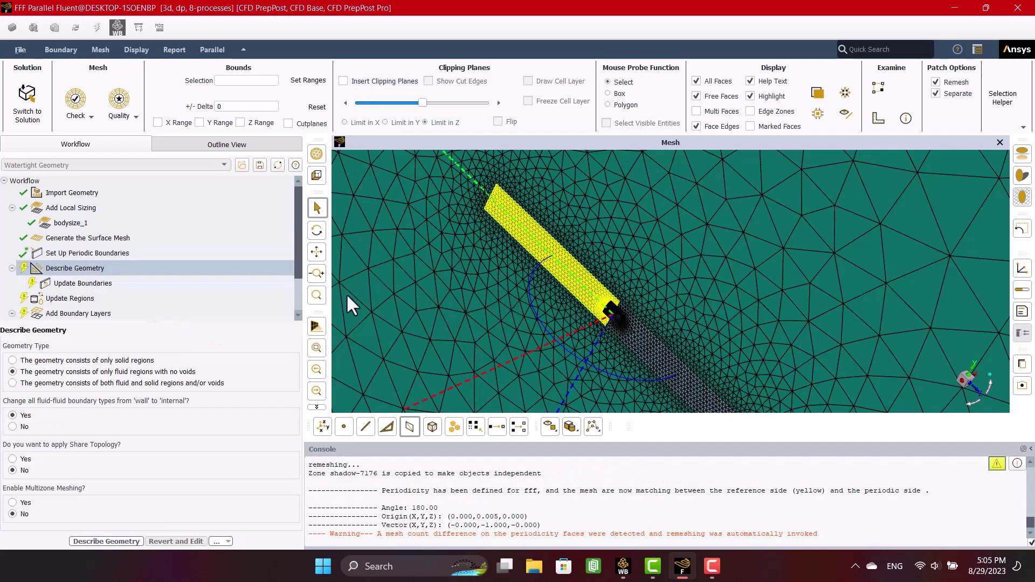
pyautogui.click(100, 542)
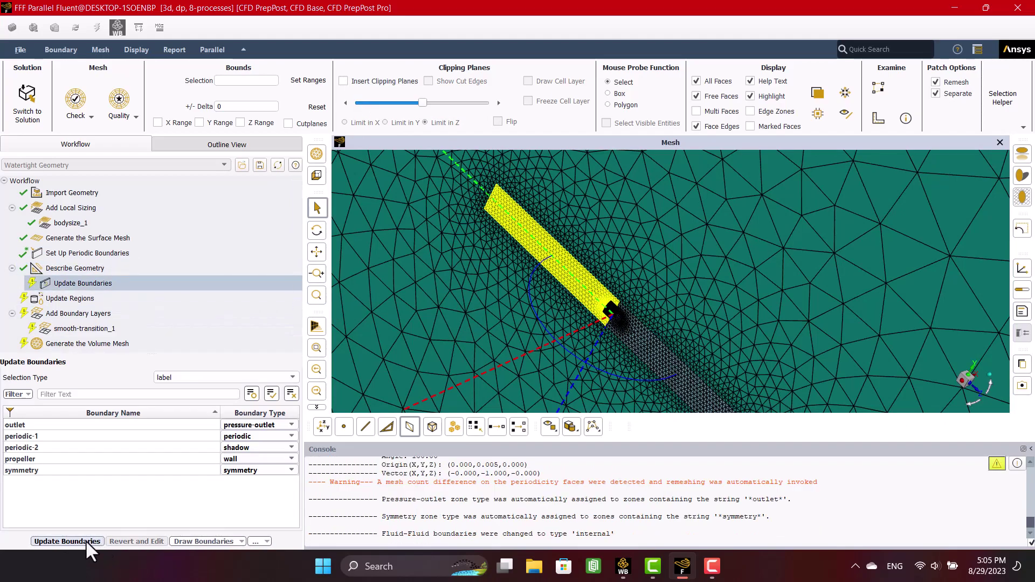
pyautogui.click(85, 540)
# Update regions, then set the boundary layer offset to last-ratio with a 4e-05 m first height.
pyautogui.click(83, 541)
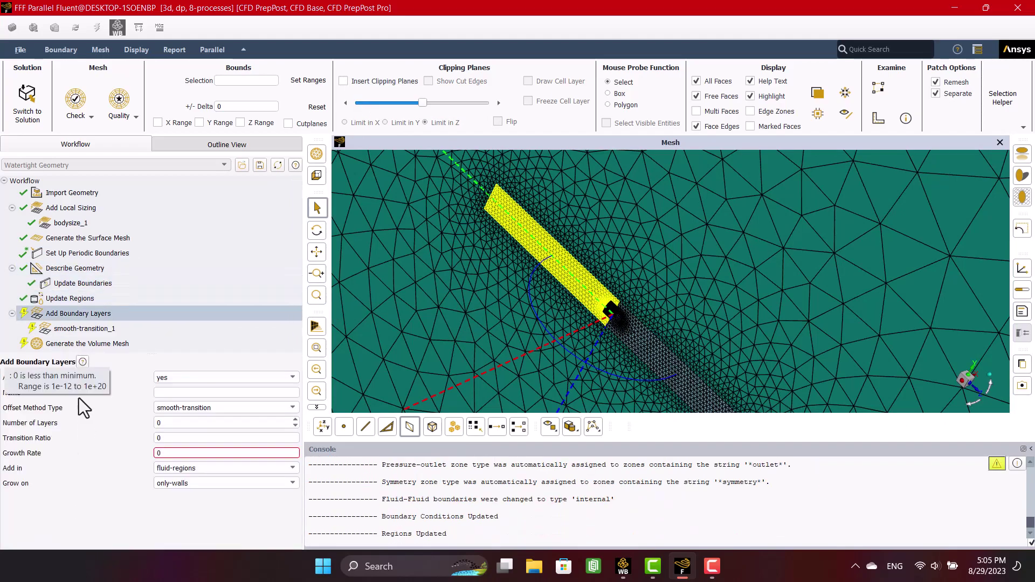
pyautogui.click(72, 328)
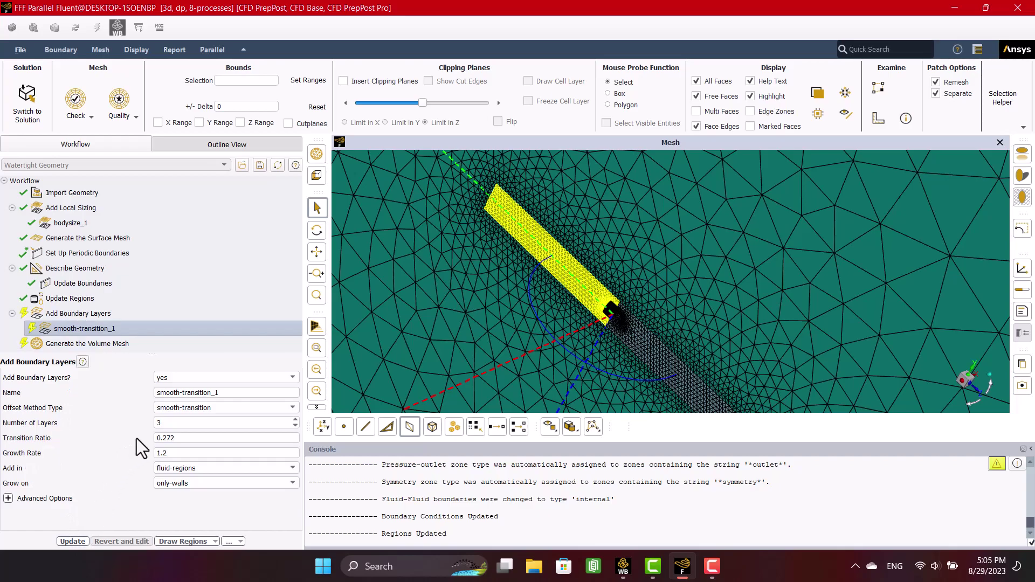
pyautogui.click(170, 412)
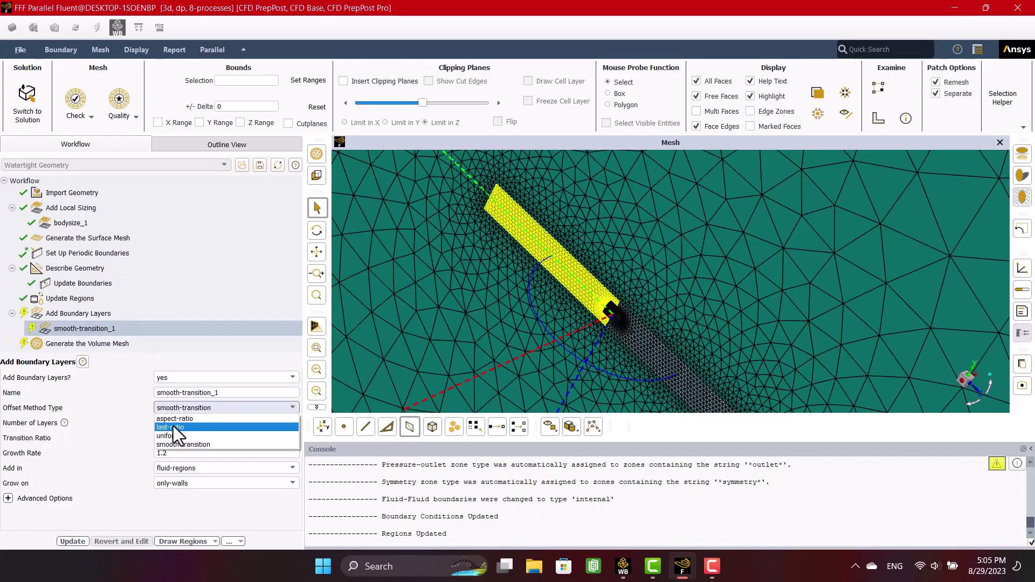
pyautogui.click(173, 426)
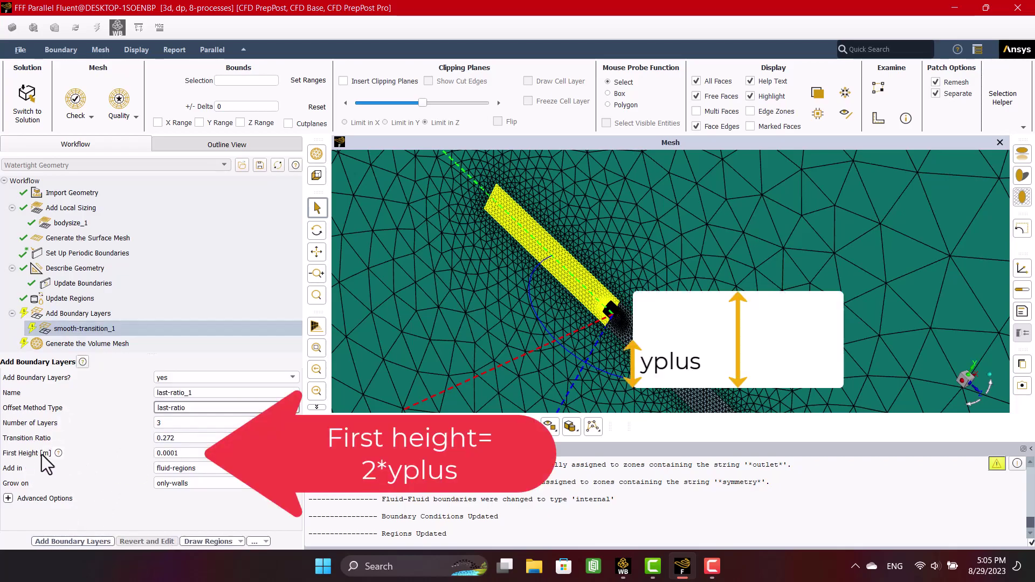
pyautogui.click(173, 452)
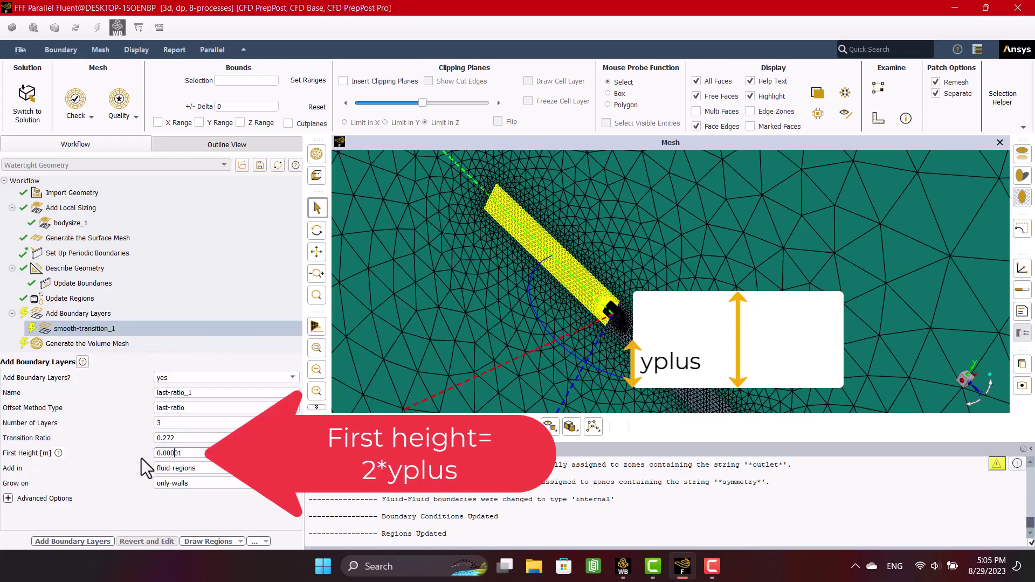
pyautogui.write('05')
pyautogui.press('Return')
pyautogui.doubleClick(160, 453)
pyautogui.write('4')
pyautogui.press('Return')
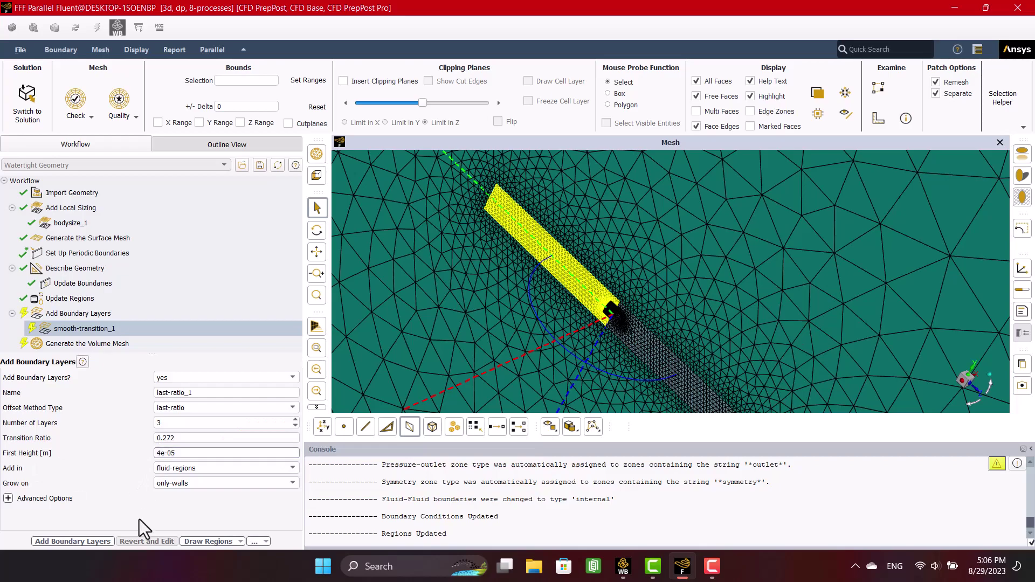
# Grow the 3 layers only on the propeller label and add the last-ratio_1 control.
pyautogui.click(189, 481)
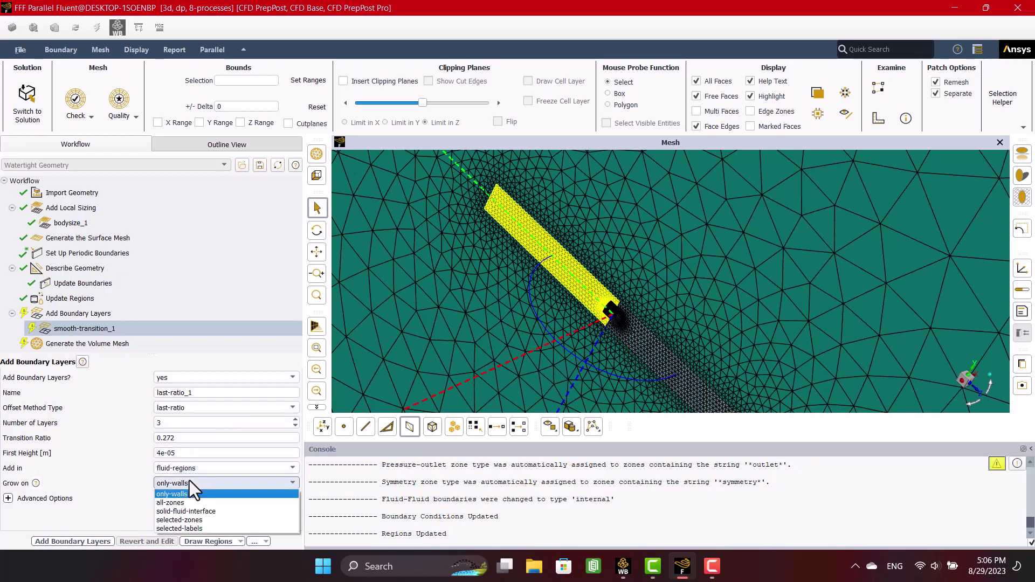
pyautogui.click(208, 528)
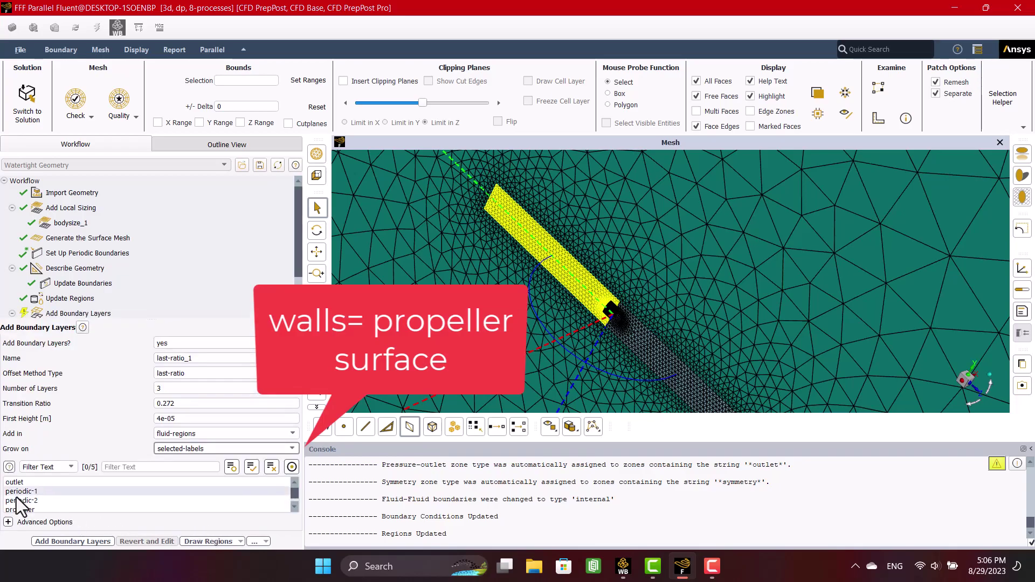
pyautogui.scroll(-1, 21, 504)
pyautogui.click(134, 502)
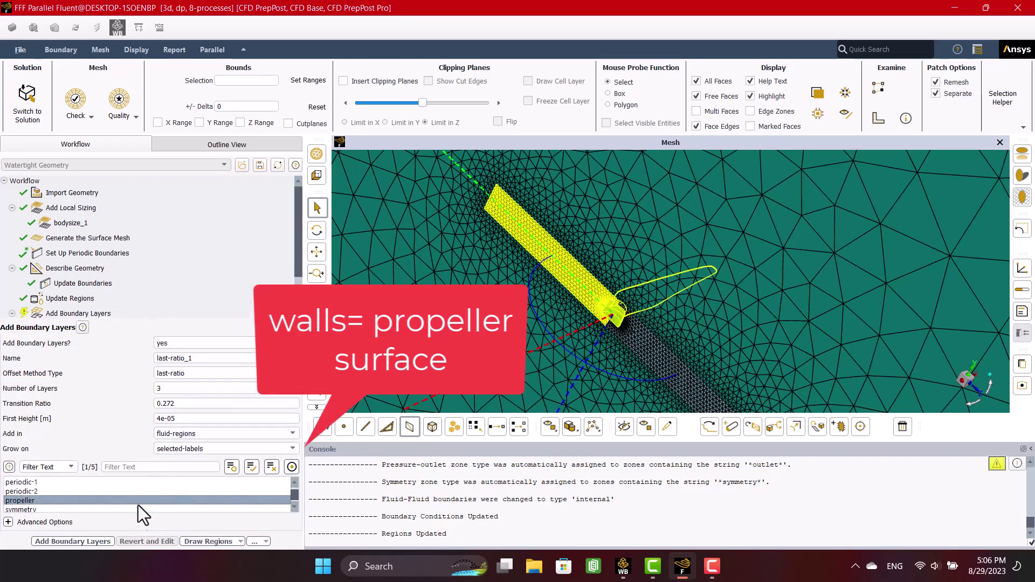
pyautogui.click(75, 542)
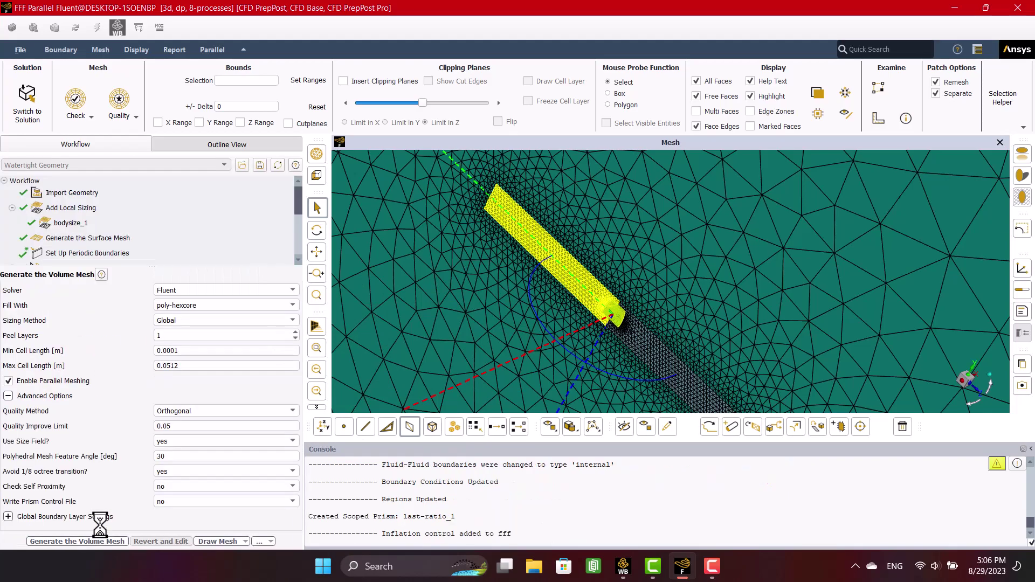
# Regenerate the poly-hexcore volume mesh: 779589 cells, minimum orthogonal quality 0.21.
pyautogui.click(78, 540)
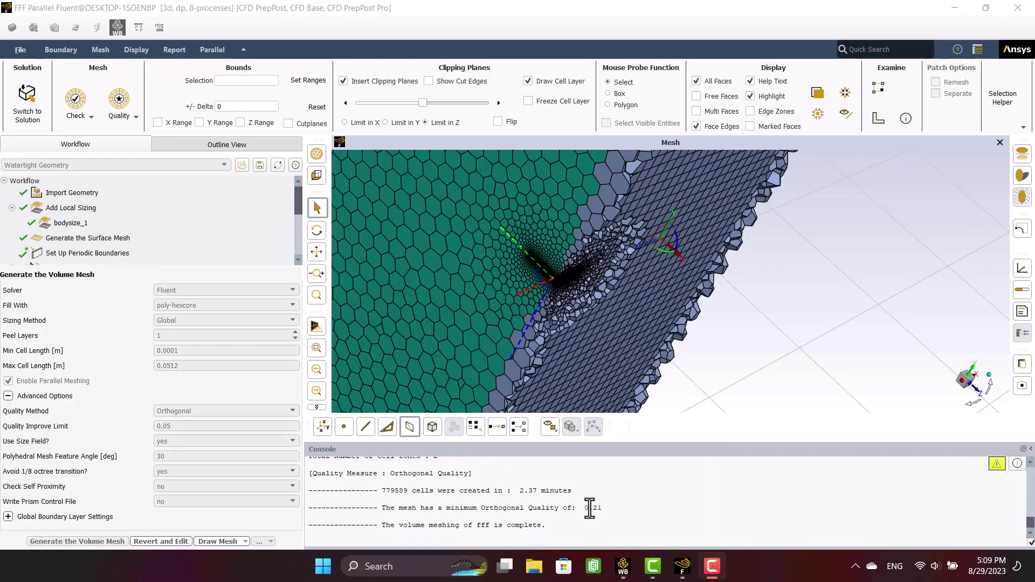
# Zoom and rotate into the clipped mesh, shifting the clipping plane slightly to expose the propeller.
pyautogui.scroll(1, 600, 493)
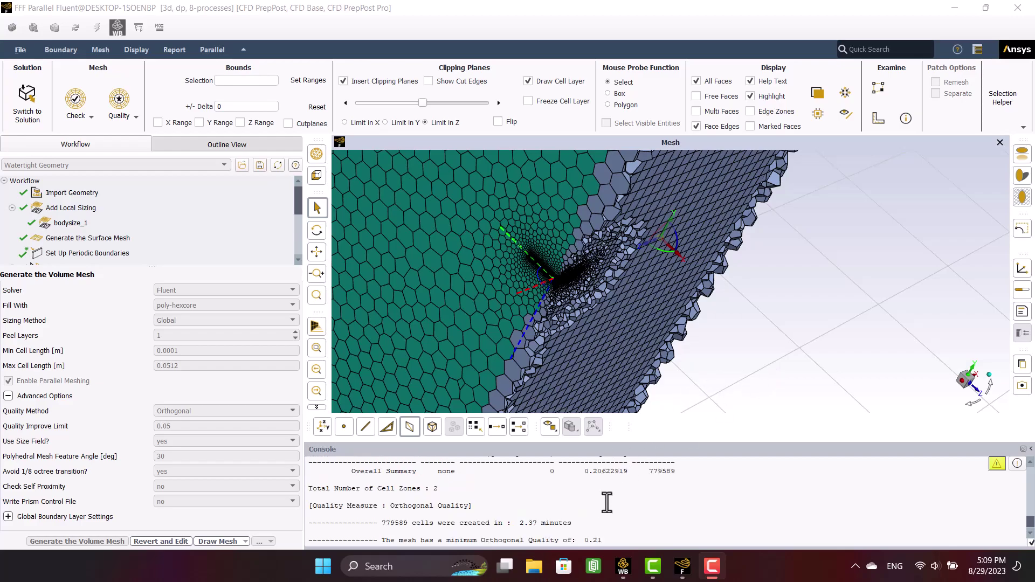
pyautogui.scroll(2, 648, 371)
pyautogui.moveTo(646, 370); pyautogui.dragTo(572, 331)
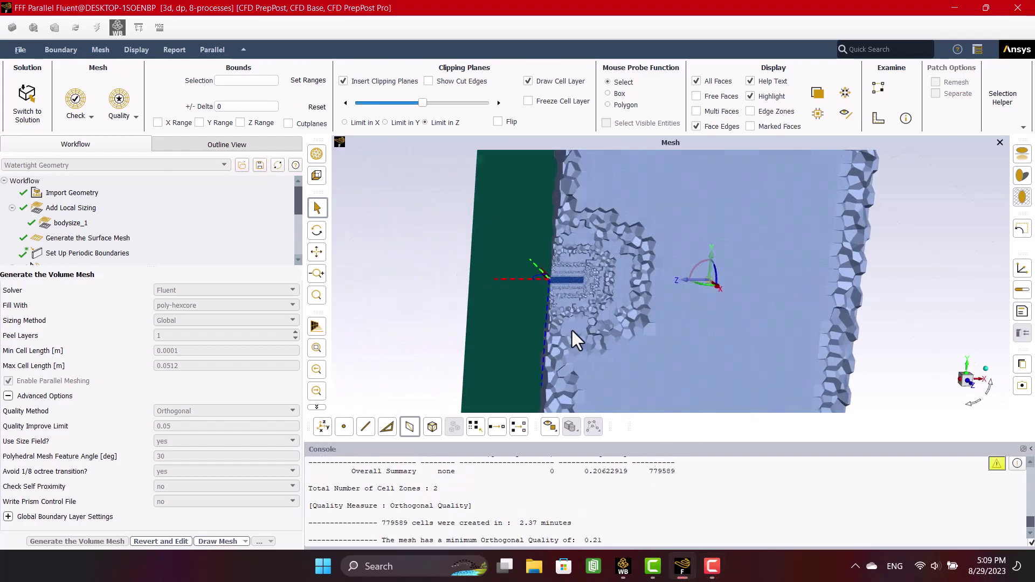
pyautogui.scroll(2, 560, 325)
pyautogui.scroll(-1, 589, 258)
pyautogui.scroll(1, 538, 276)
pyautogui.scroll(5, 539, 276)
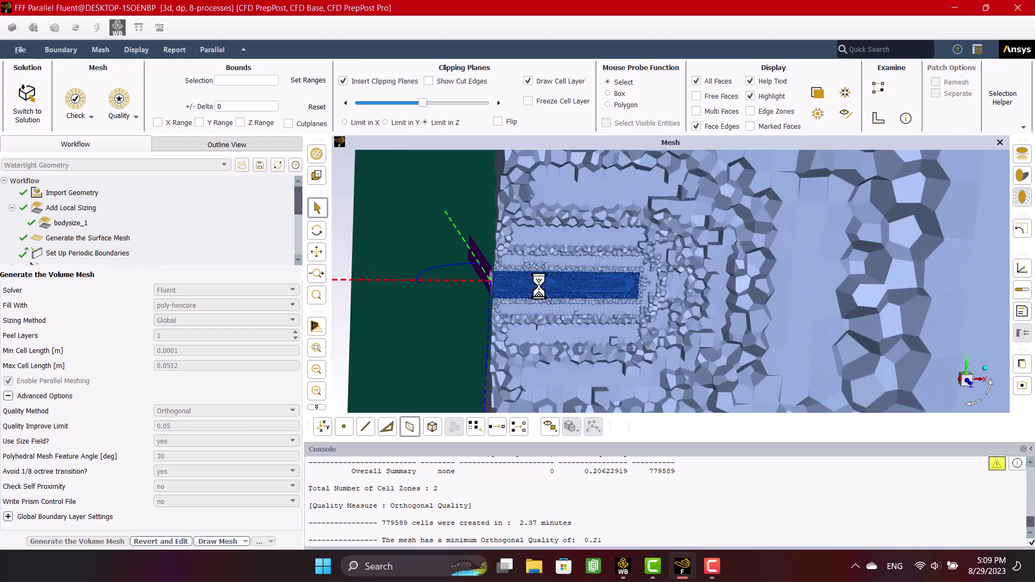
pyautogui.scroll(-2, 506, 285)
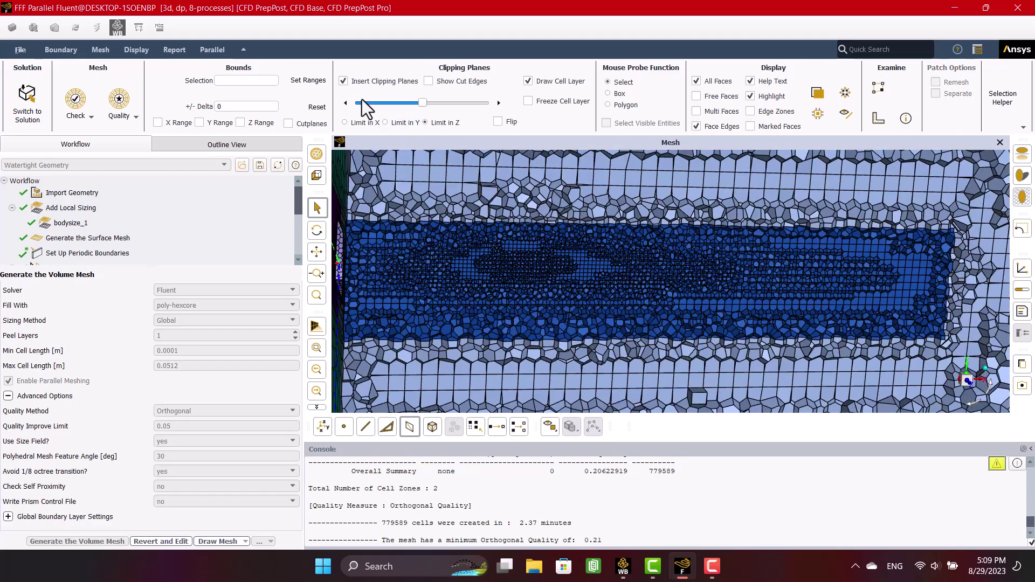
pyautogui.click(342, 102)
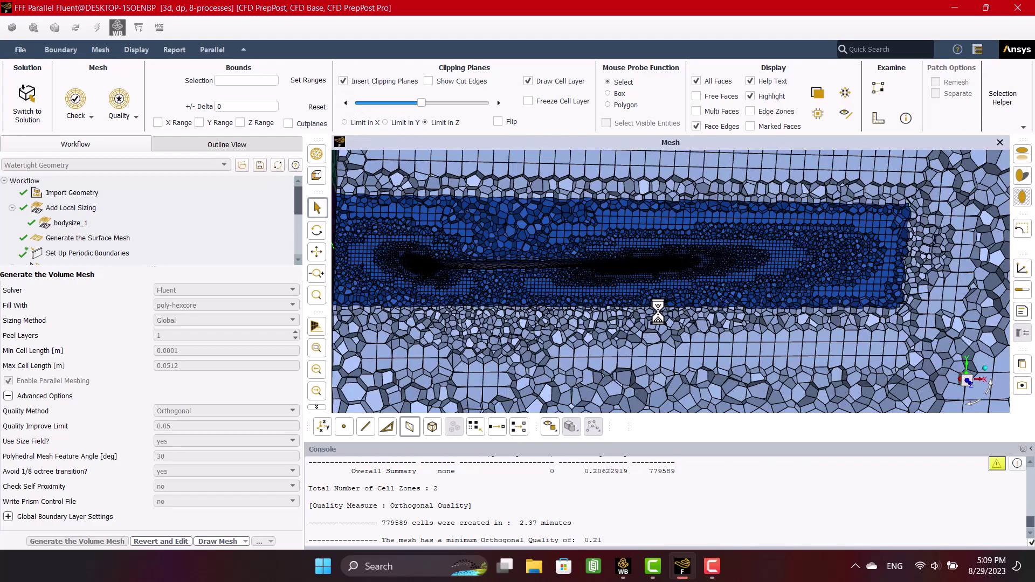
pyautogui.scroll(2, 501, 279)
pyautogui.scroll(2, 502, 279)
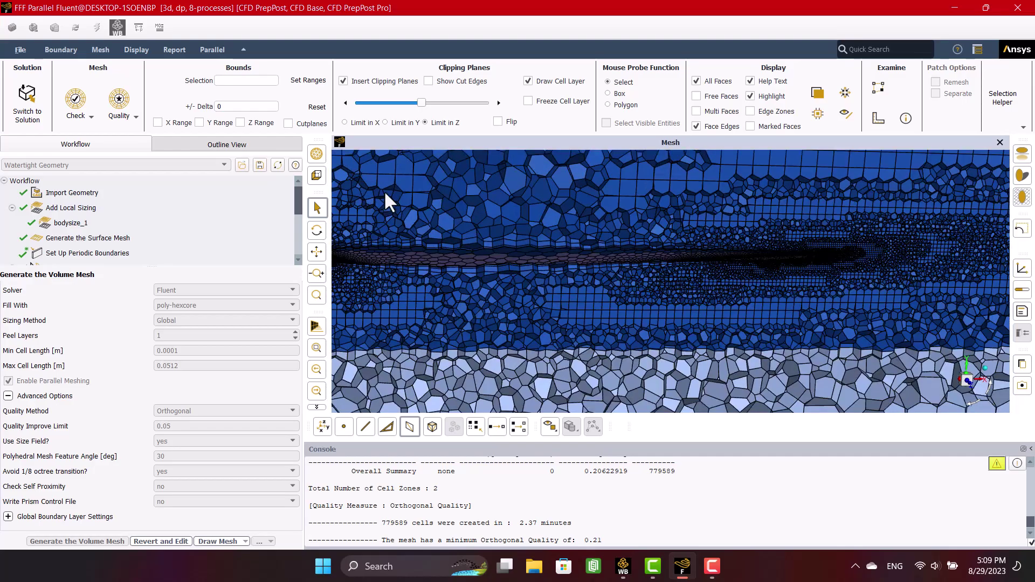
pyautogui.scroll(3, 533, 254)
# Highlight the propeller's last-ratio_1 boundary layer cells, then confirm switching to solution mode.
pyautogui.click(78, 294)
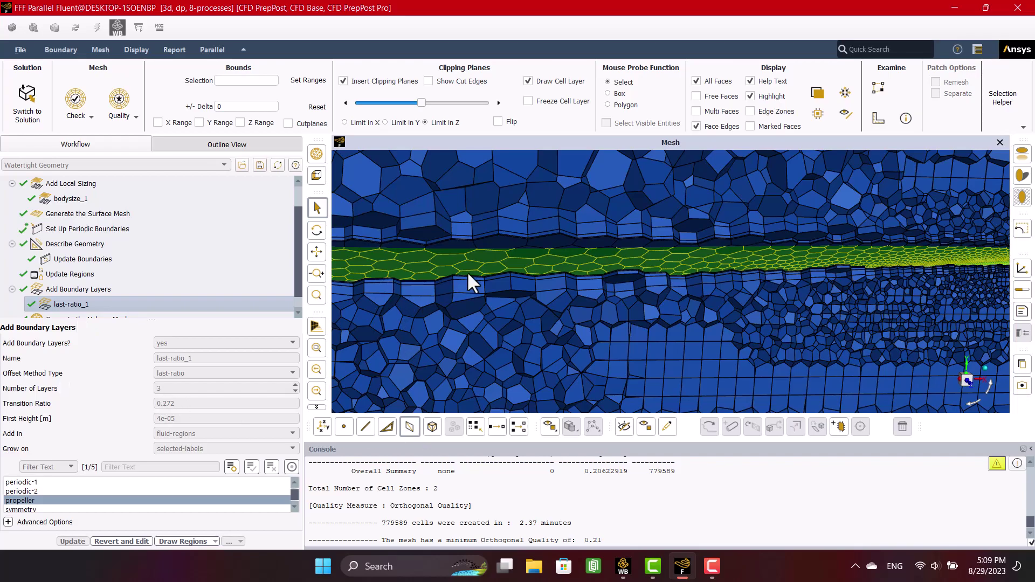
pyautogui.scroll(3, 466, 270)
pyautogui.scroll(5, 469, 273)
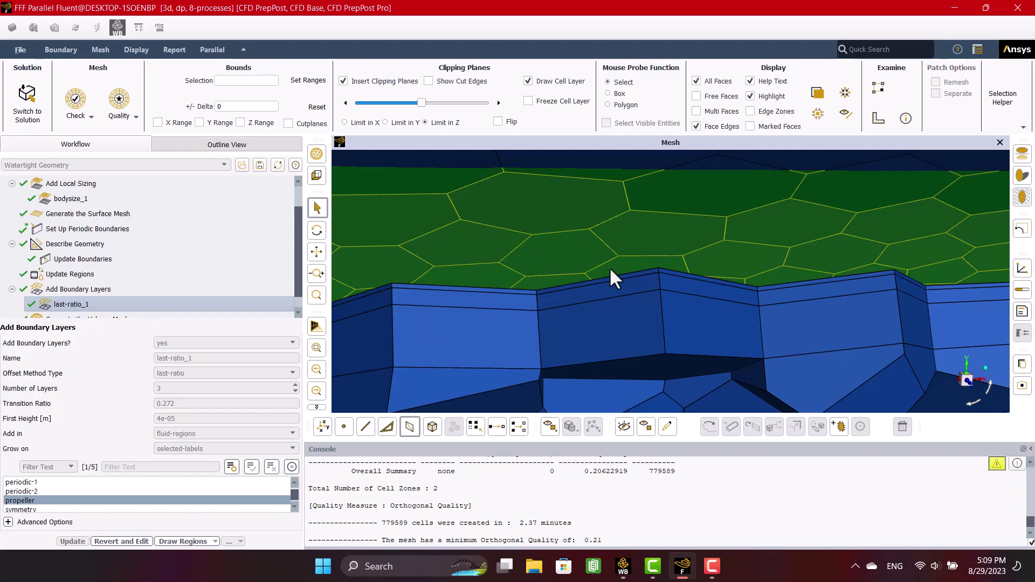
pyautogui.scroll(-8, 610, 269)
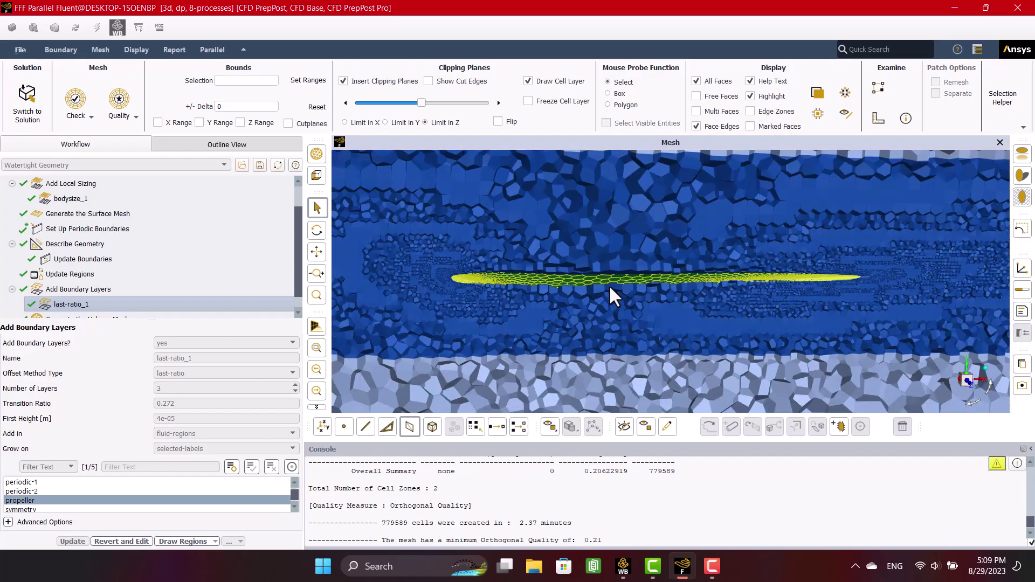
pyautogui.scroll(-6, 609, 285)
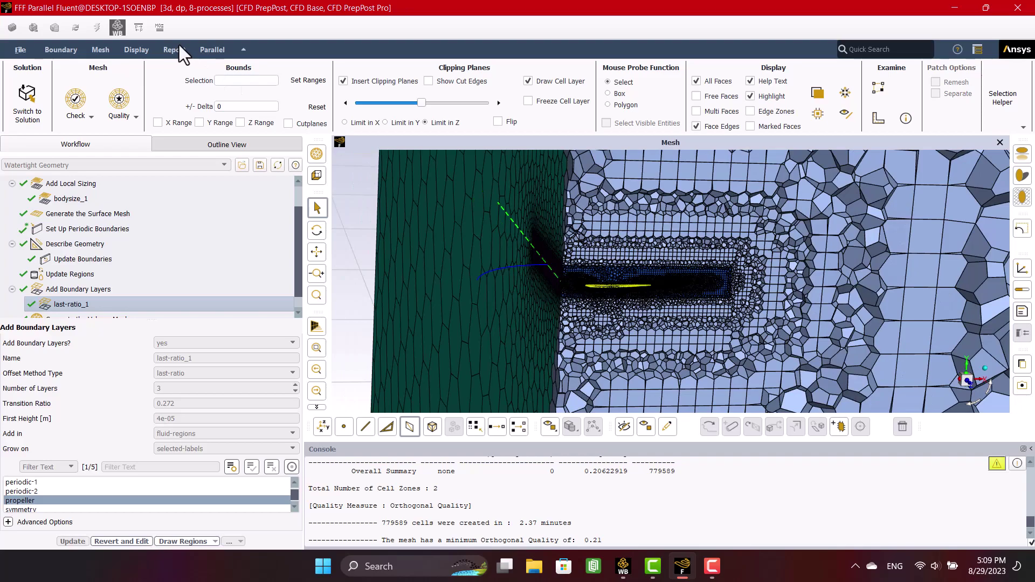
pyautogui.click(22, 95)
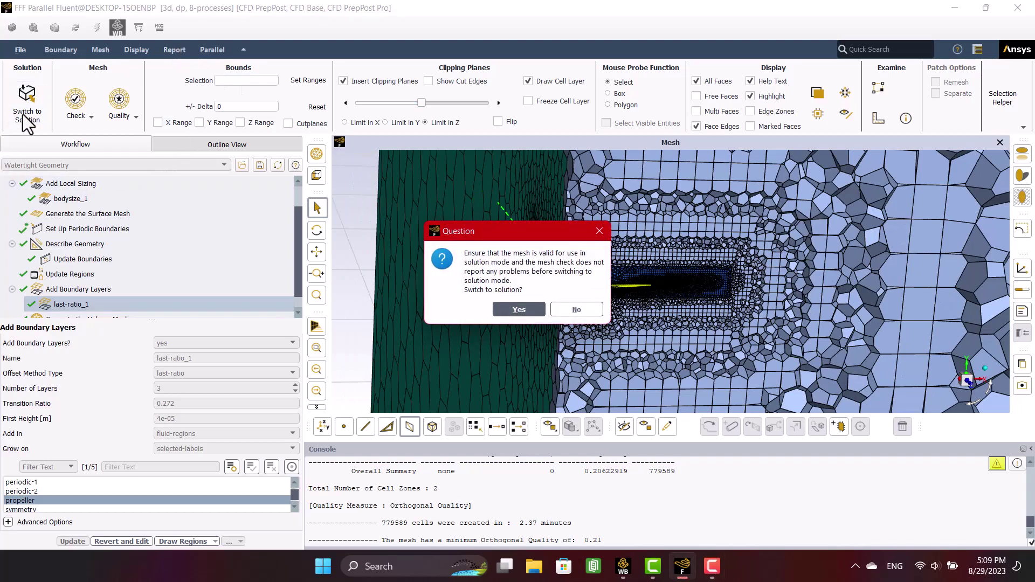
pyautogui.click(512, 309)
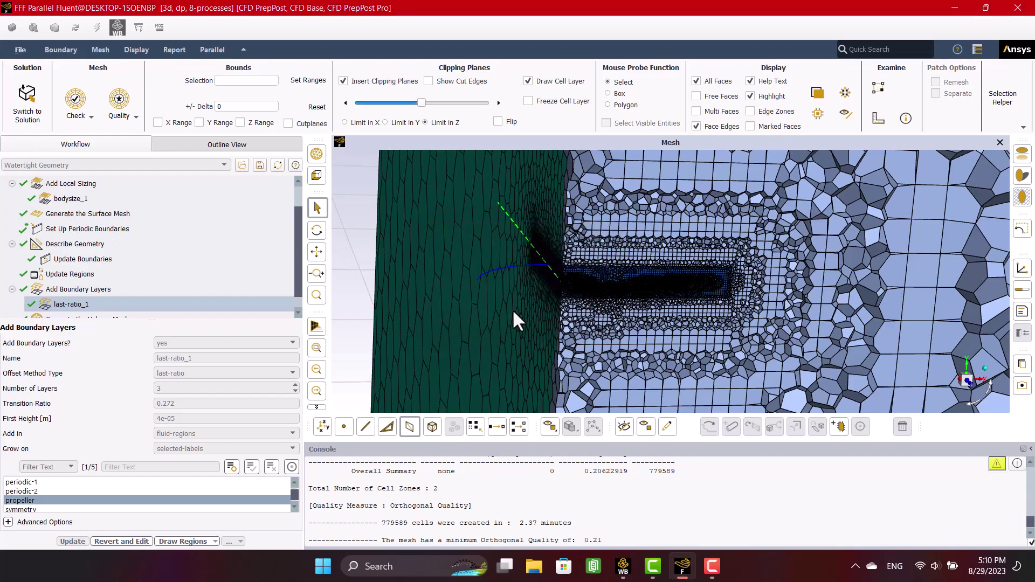